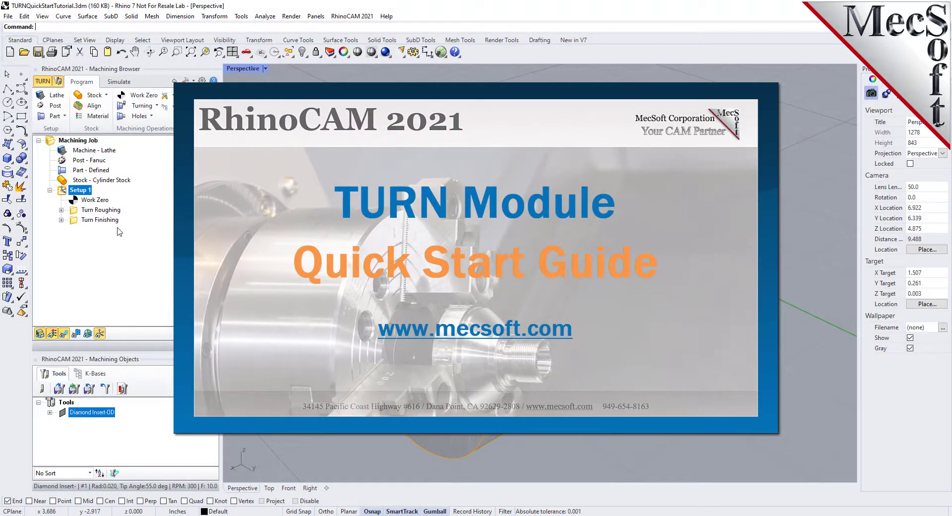
left_click(79, 202)
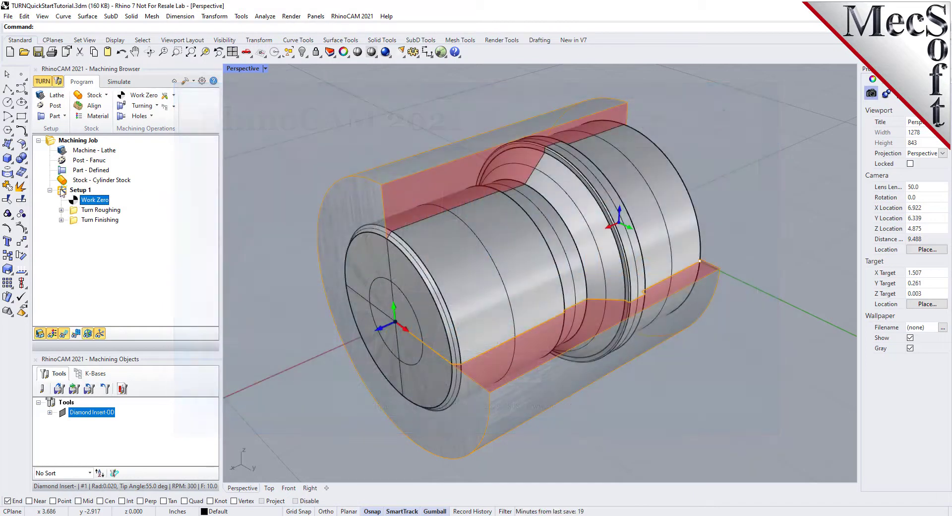
right_click(62, 191)
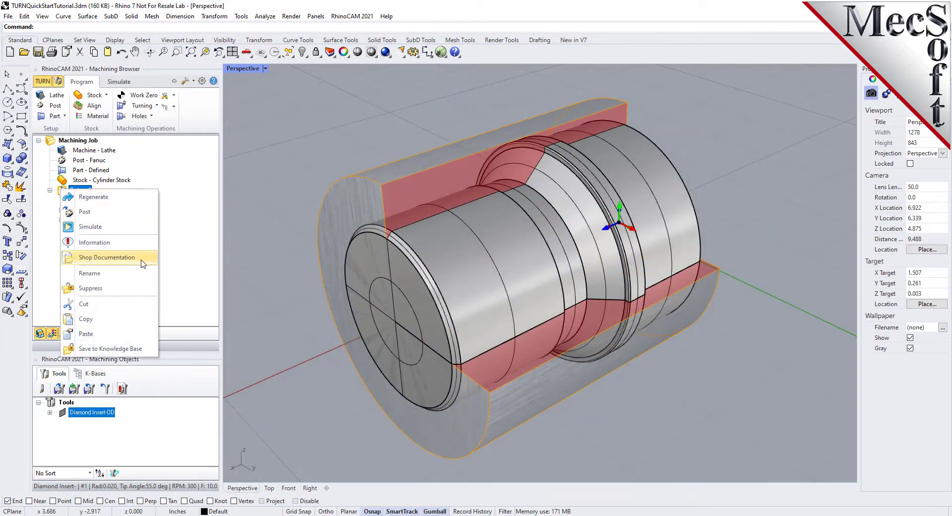
left_click(106, 257)
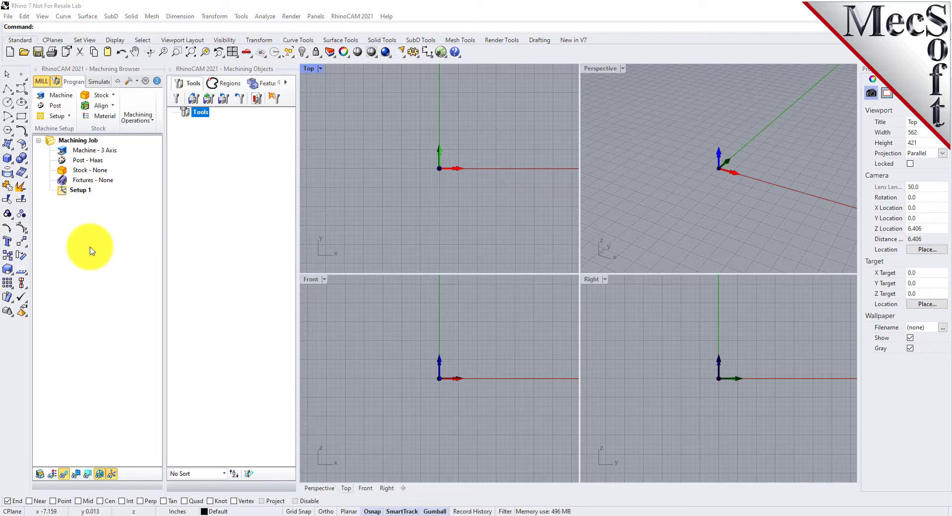
- Close the MILL machining browsers and load the RhinoCAM TURN module
left_click_drag(171, 70, 36, 63)
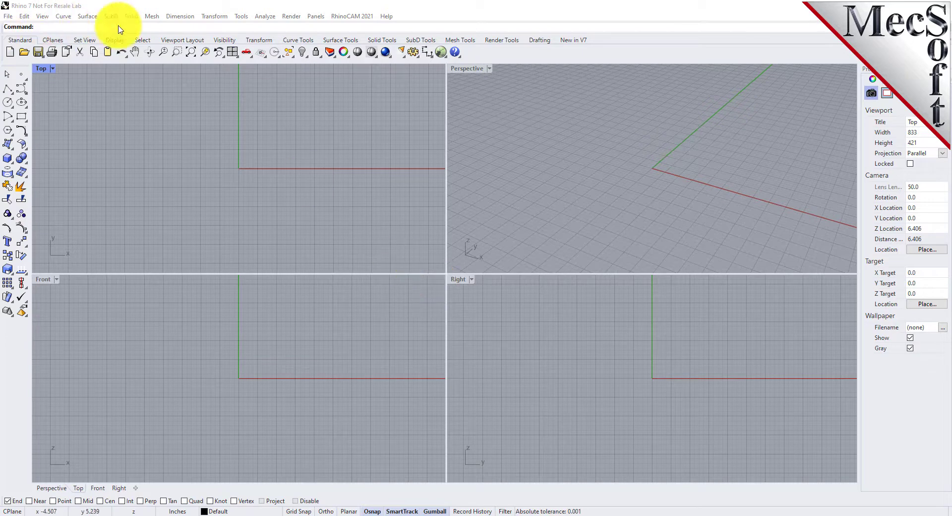
left_click(372, 17)
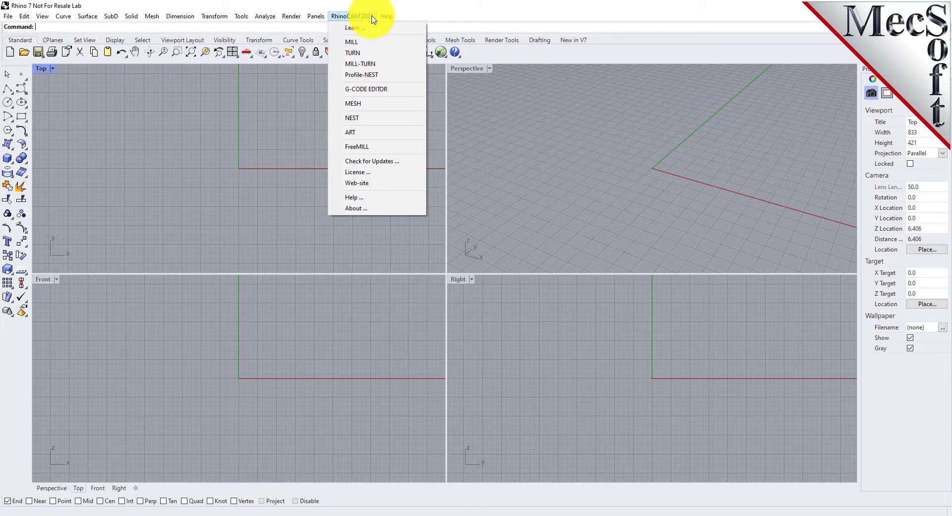
left_click(372, 54)
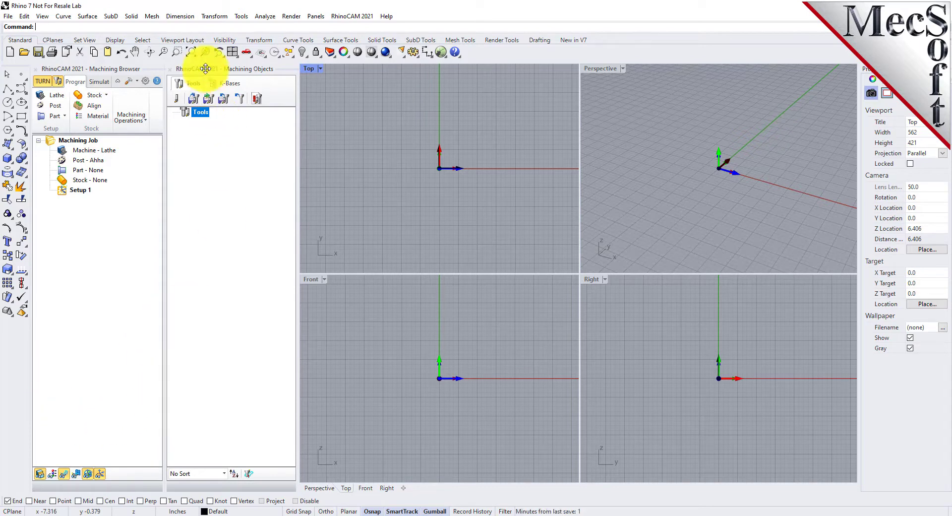
- Dock the Machining Objects browser directly beneath the Machining Browser
left_click_drag(205, 69, 144, 236)
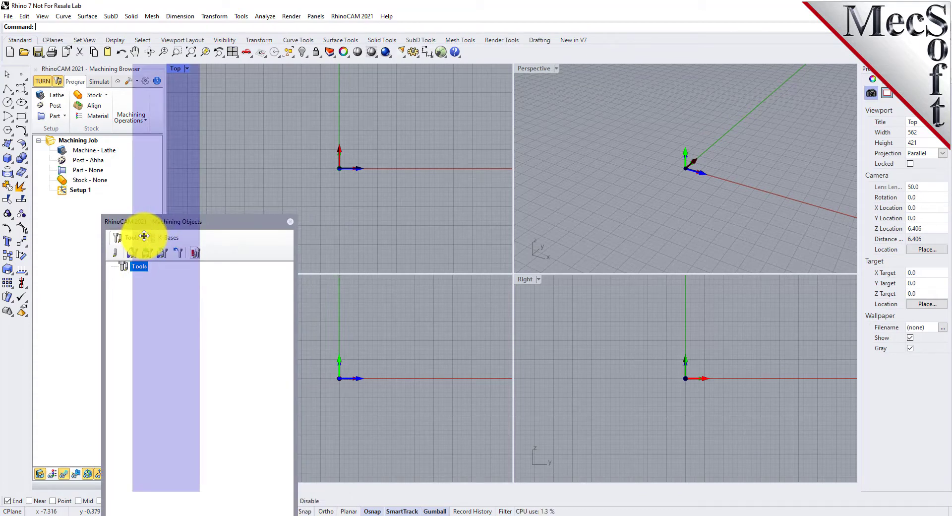
left_click_drag(143, 236, 80, 410)
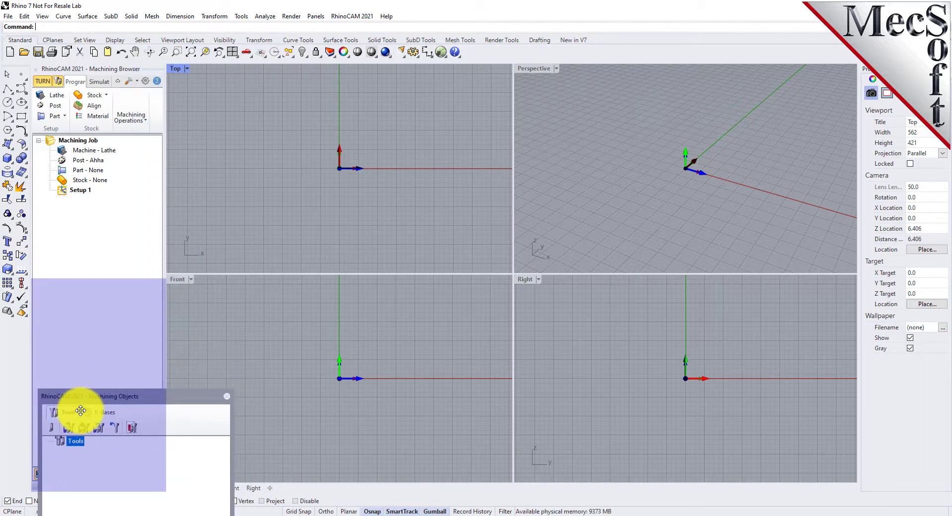
left_click_drag(81, 410, 81, 410)
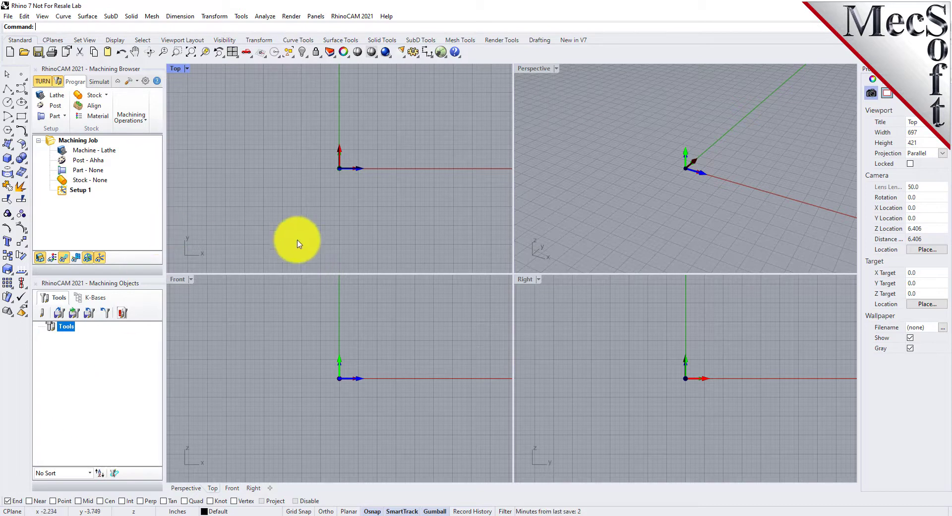
- Widen both docked browsers and give the Machining Browser more height than the Machining Objects browser, keeping the Program commands displayed
left_click_drag(164, 251, 233, 255)
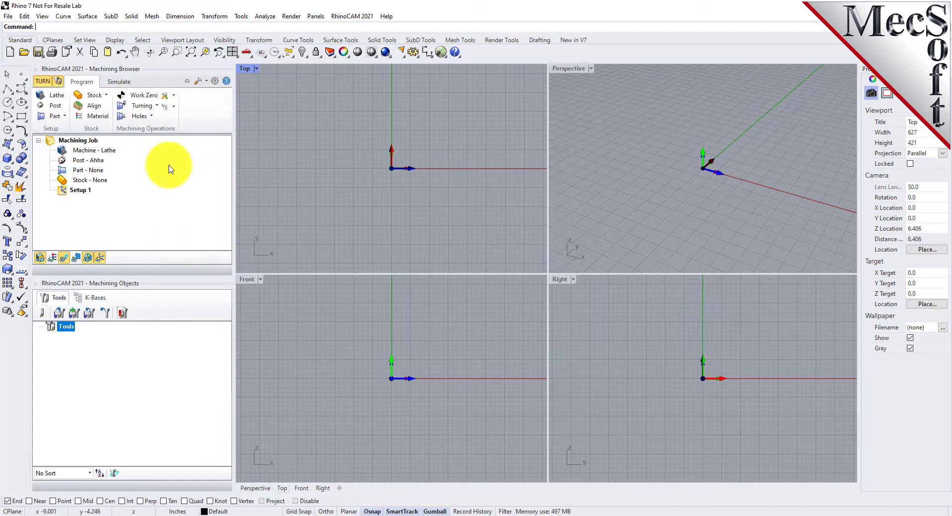
left_click(119, 81)
left_click_drag(234, 184, 221, 185)
left_click_drag(142, 272, 128, 383)
left_click(80, 81)
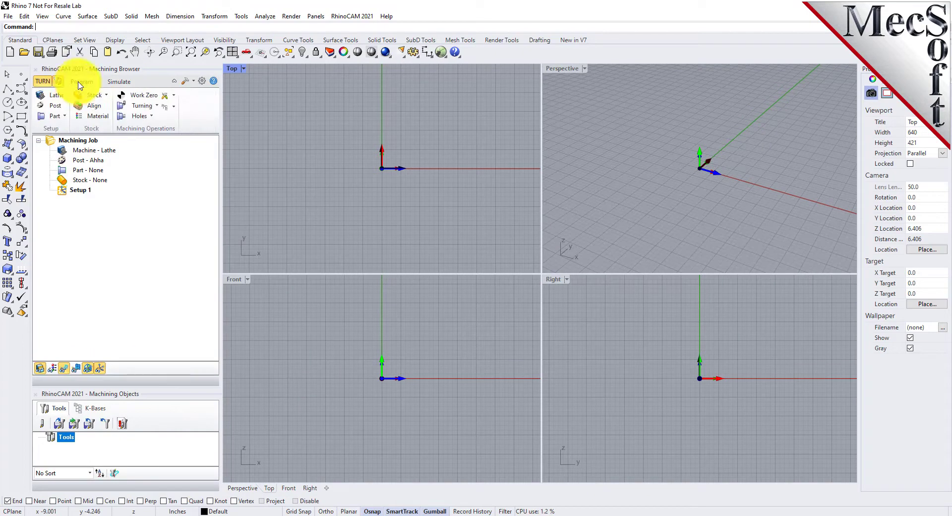
- Open TURNQuickStartTutorial.3dm from the QuickStart folder and give the Machining Objects browser slightly more height
left_click(23, 52)
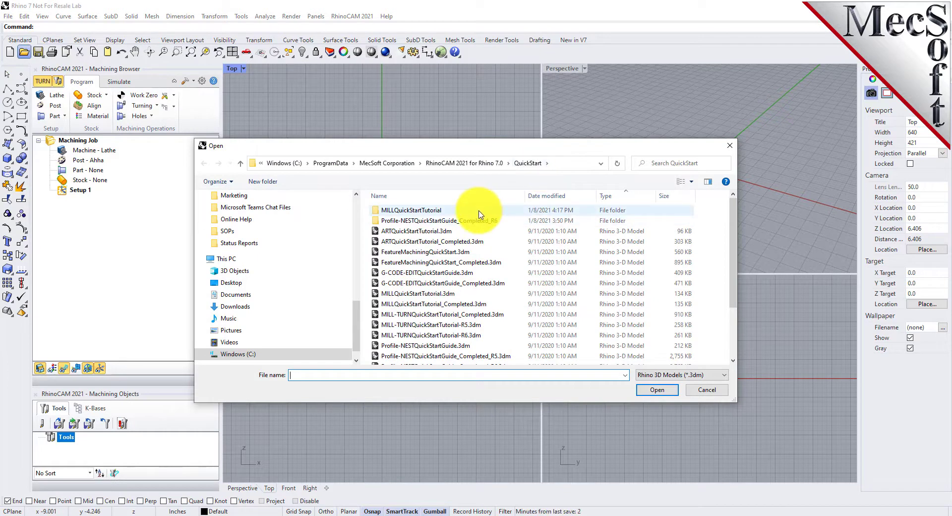
scroll(480, 214, "down", 2)
scroll(480, 215, "down", 1)
left_click(384, 349)
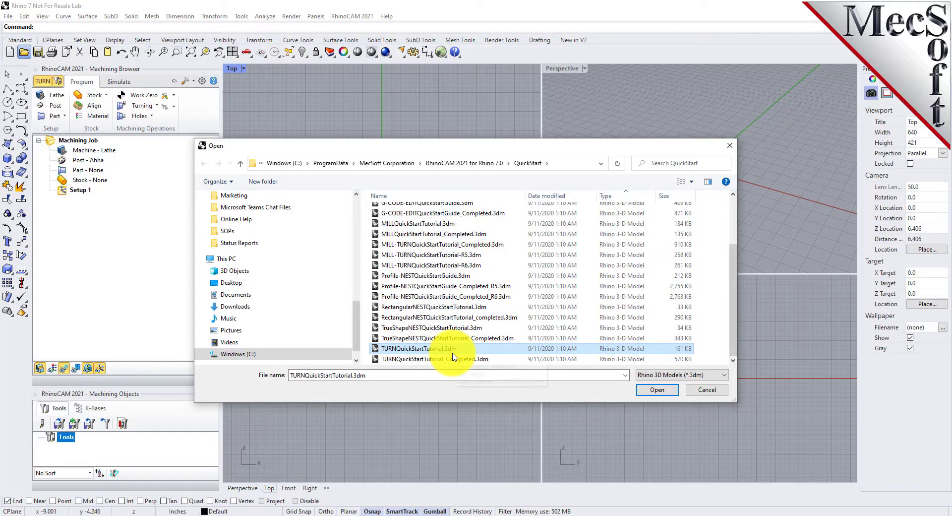
left_click(660, 390)
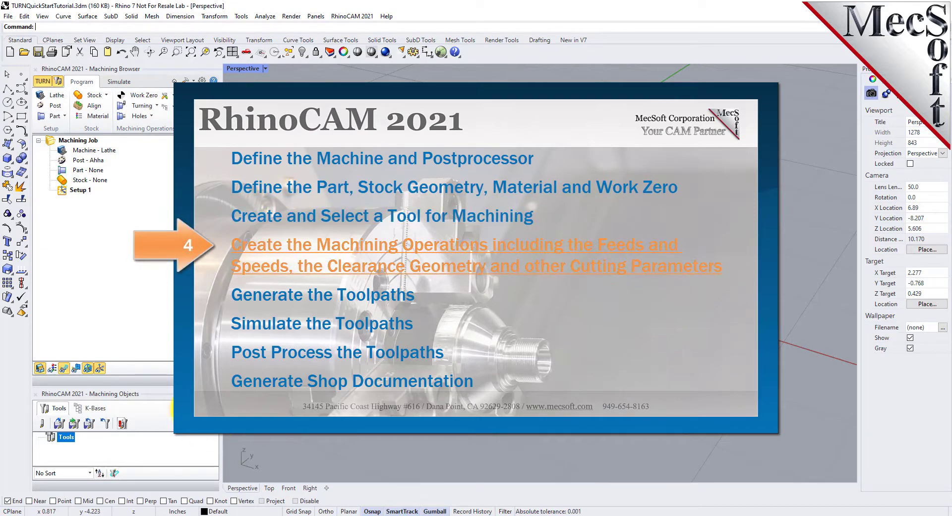
left_click_drag(166, 381, 168, 348)
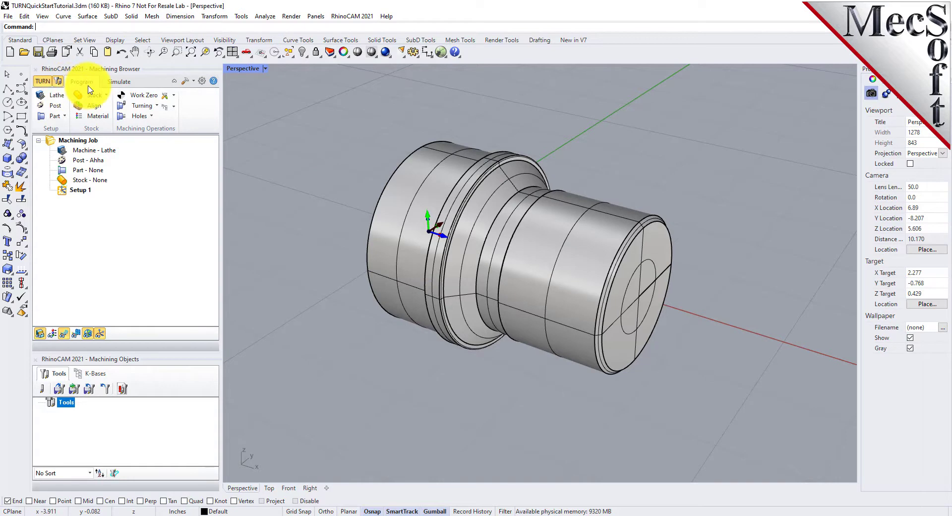
- Set the lathe's maximum RPM to 10000 in the turning machine setup and select the machine entry in the job tree
left_click(47, 95)
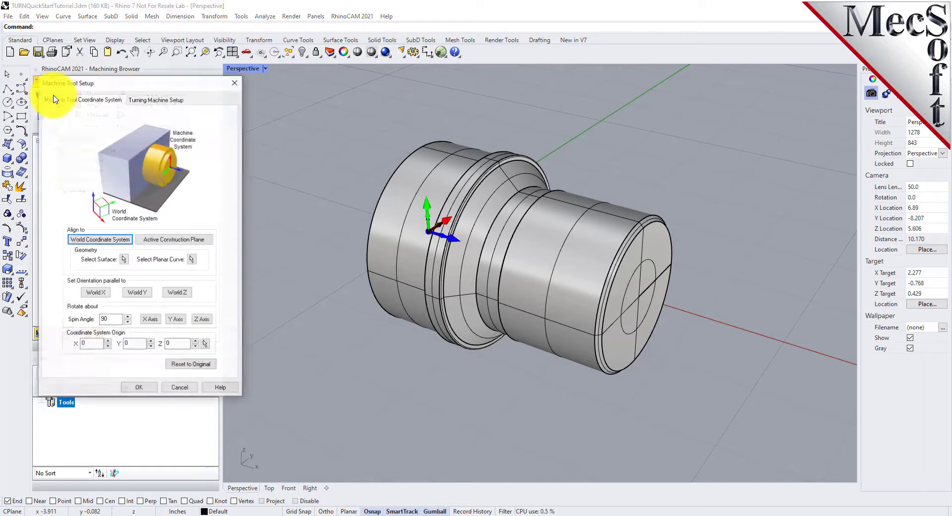
left_click_drag(150, 87, 222, 95)
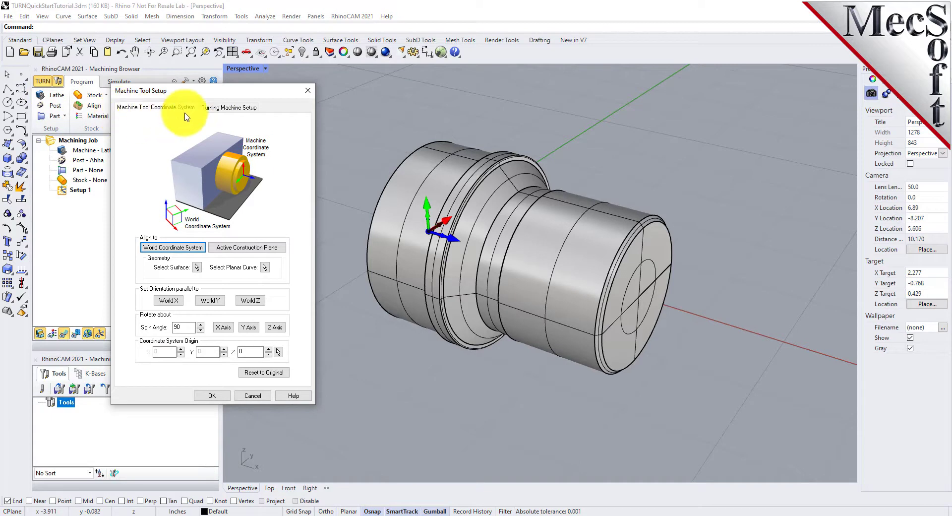
left_click(217, 109)
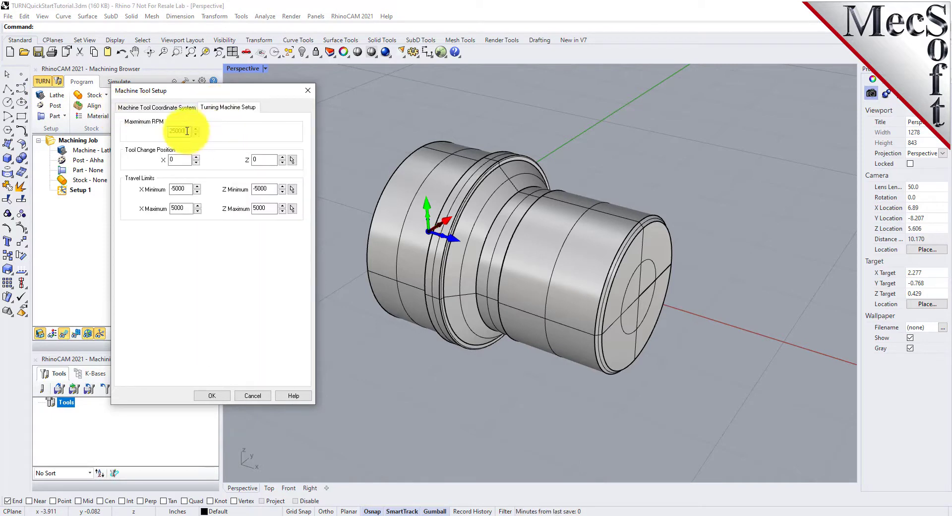
type("10000")
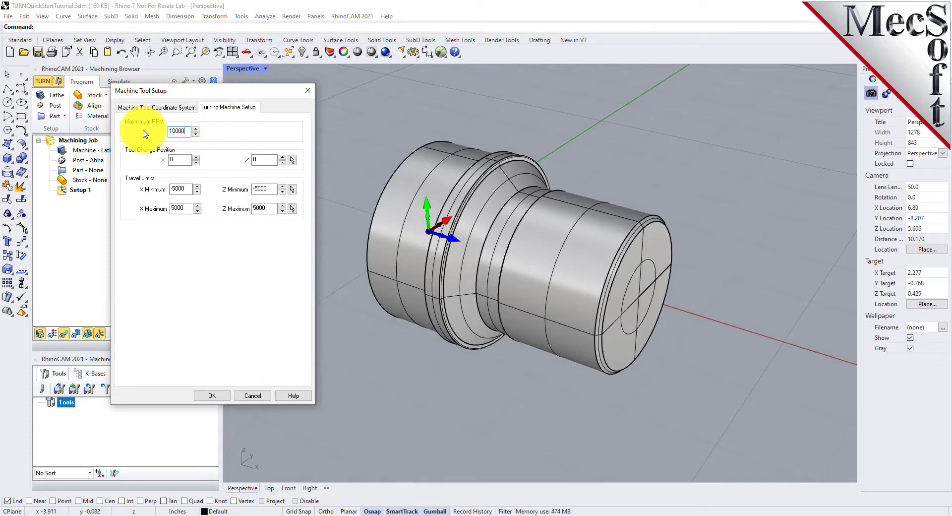
left_click(212, 396)
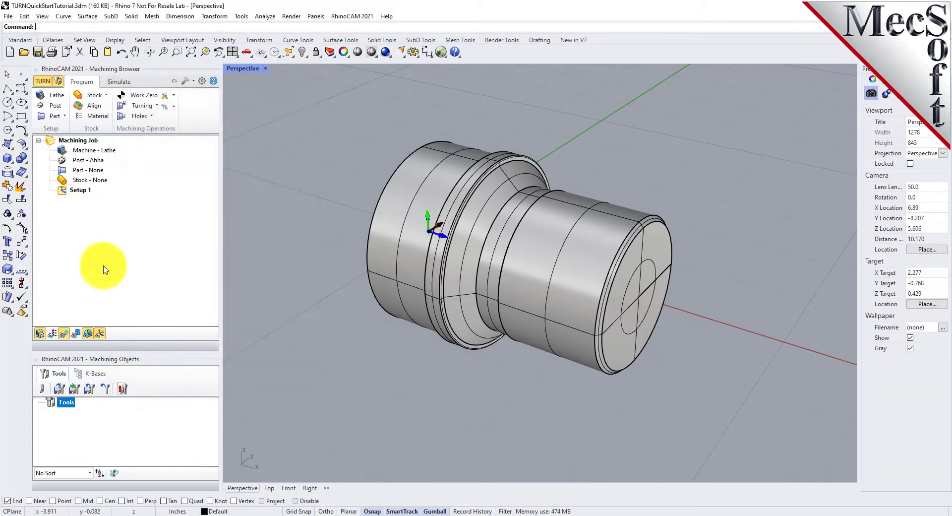
left_click(74, 150)
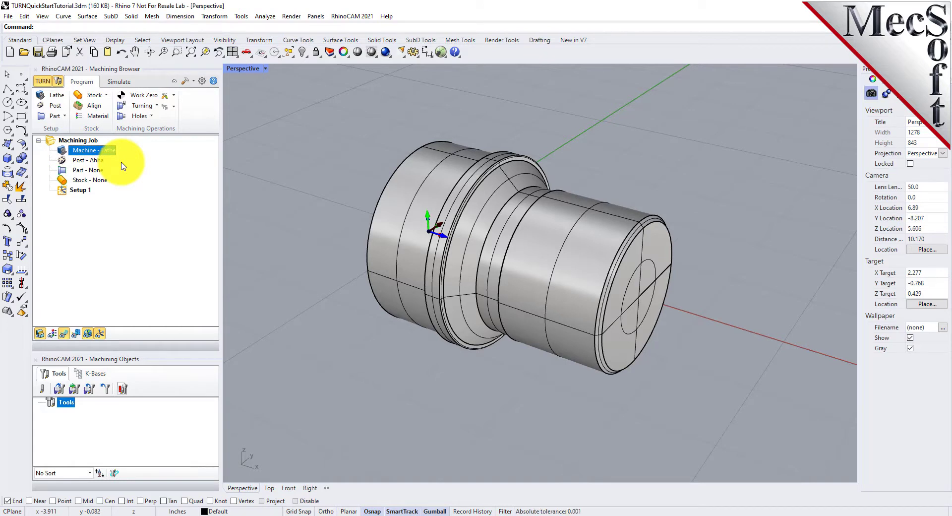
- Set the current post-processor to Fanuc in the post-processor options
left_click(56, 106)
left_click_drag(140, 85, 231, 105)
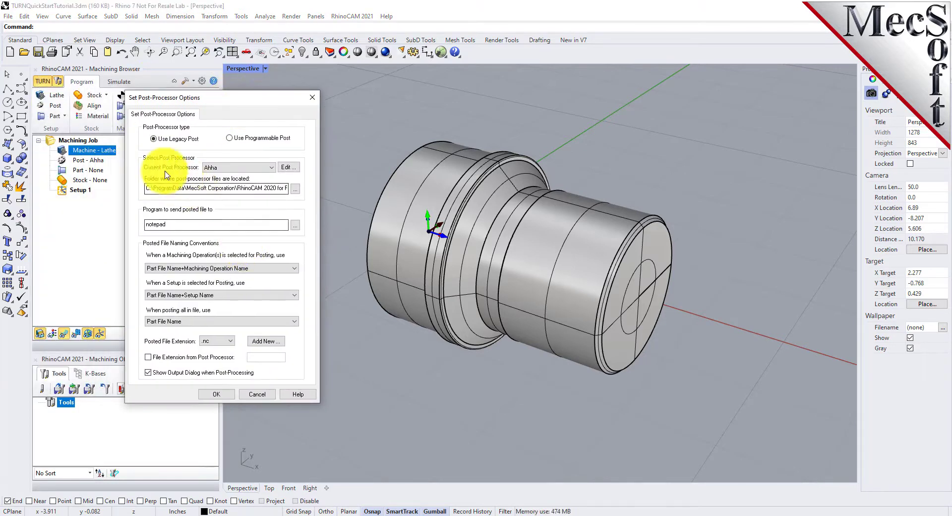
left_click(271, 167)
scroll(248, 223, "down", 4)
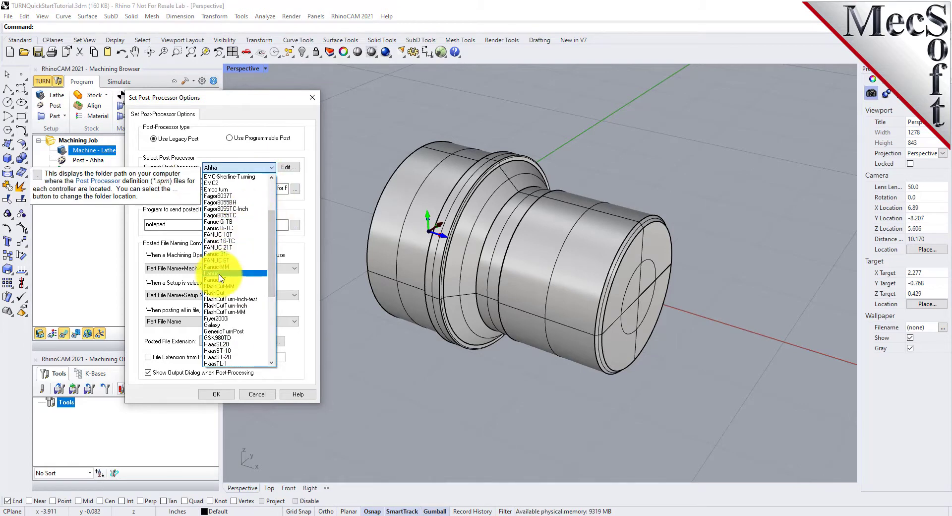
left_click(220, 272)
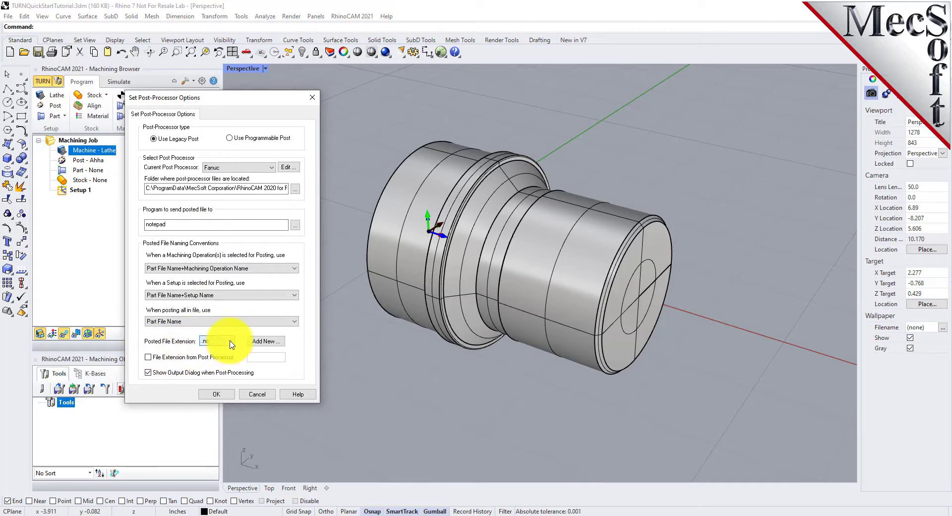
- Choose .nc as the posted file extension and accept the post-processor options
left_click(228, 341)
left_click(220, 350)
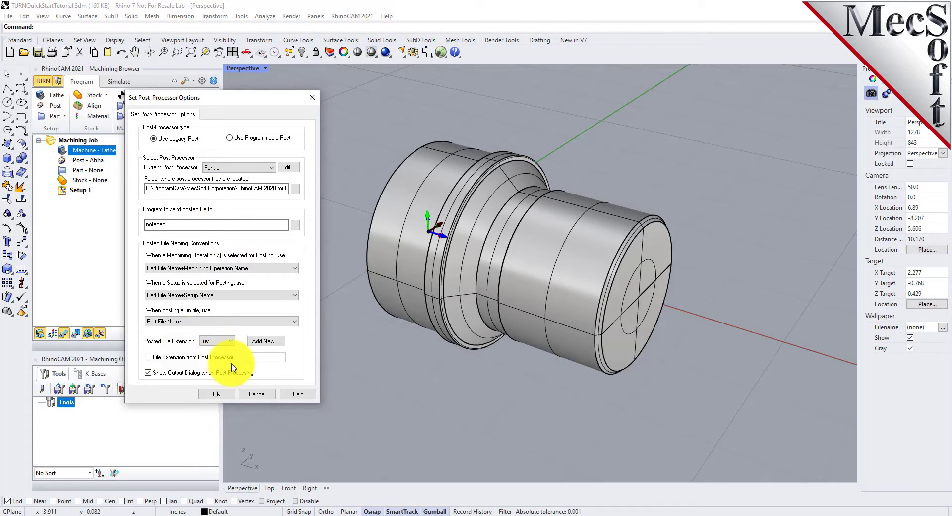
left_click(218, 341)
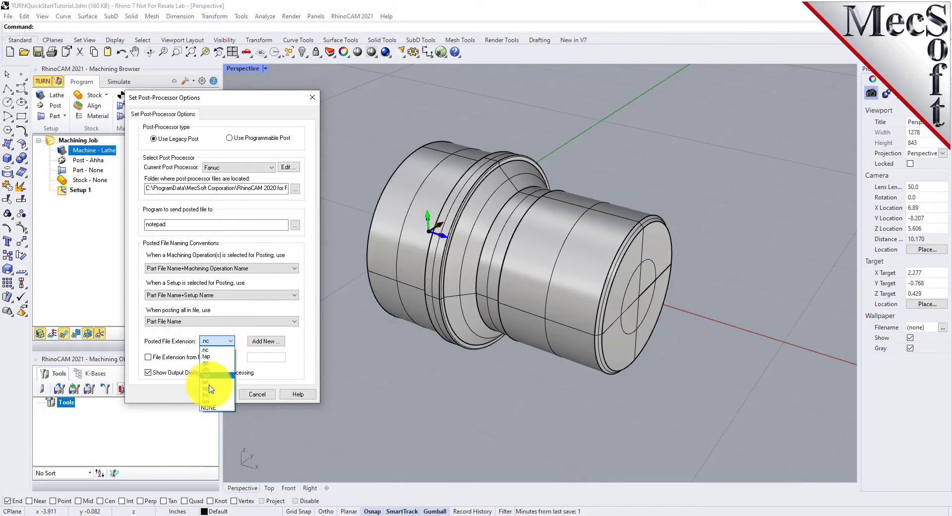
left_click(251, 342)
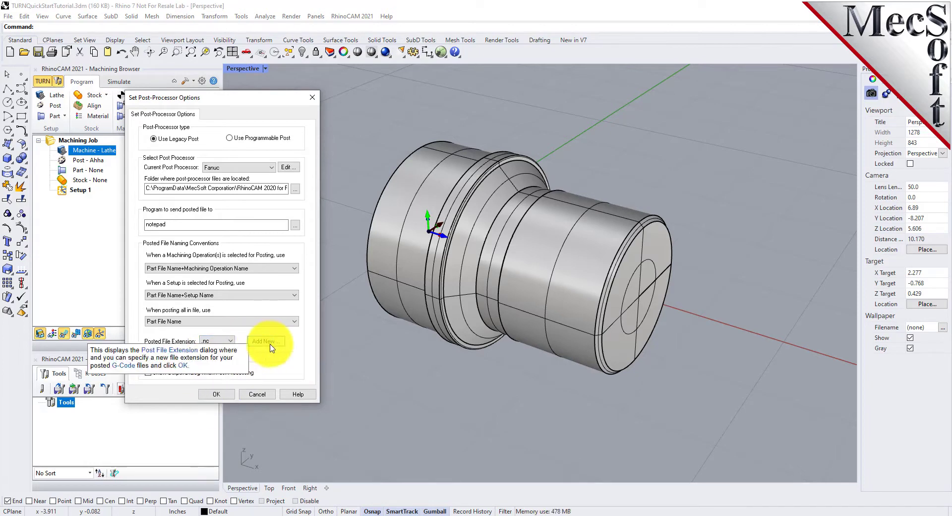
left_click(214, 394)
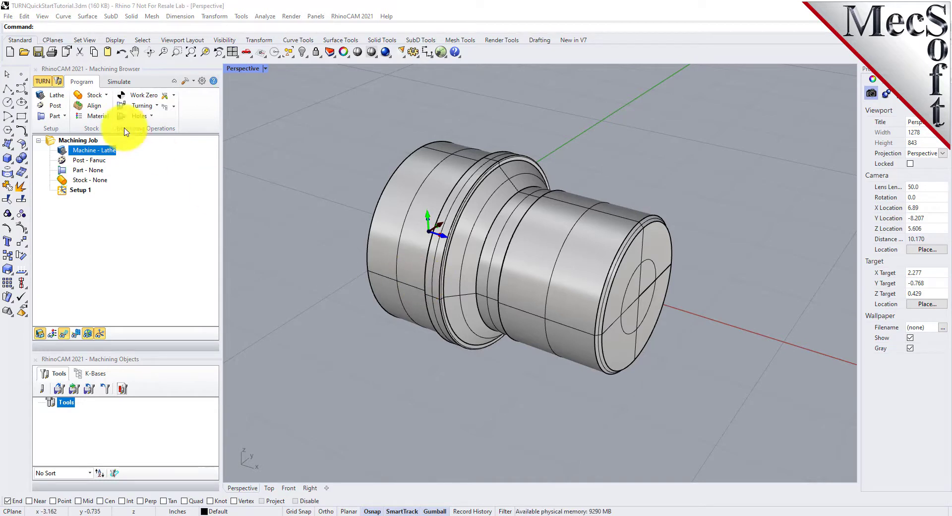
- Select the entire turned solid as the turning part geometry and save the selection
left_click(56, 116)
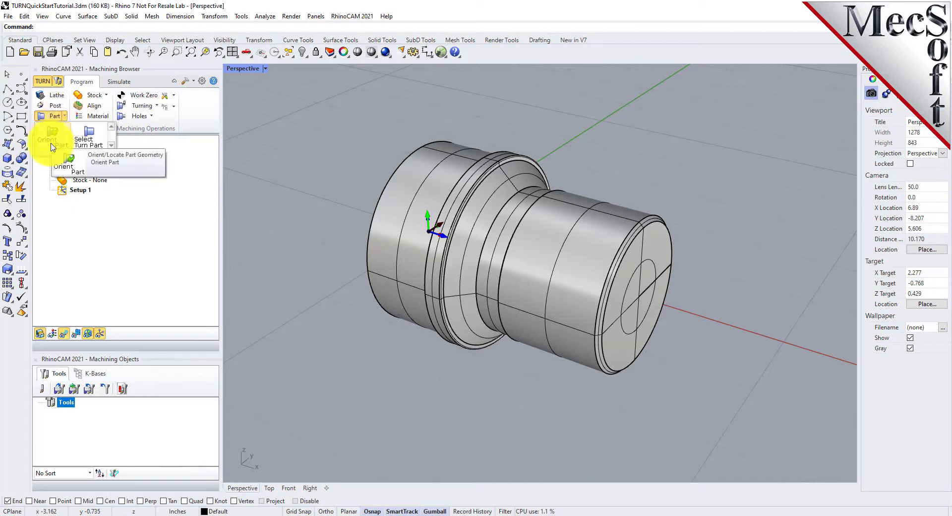
left_click(89, 147)
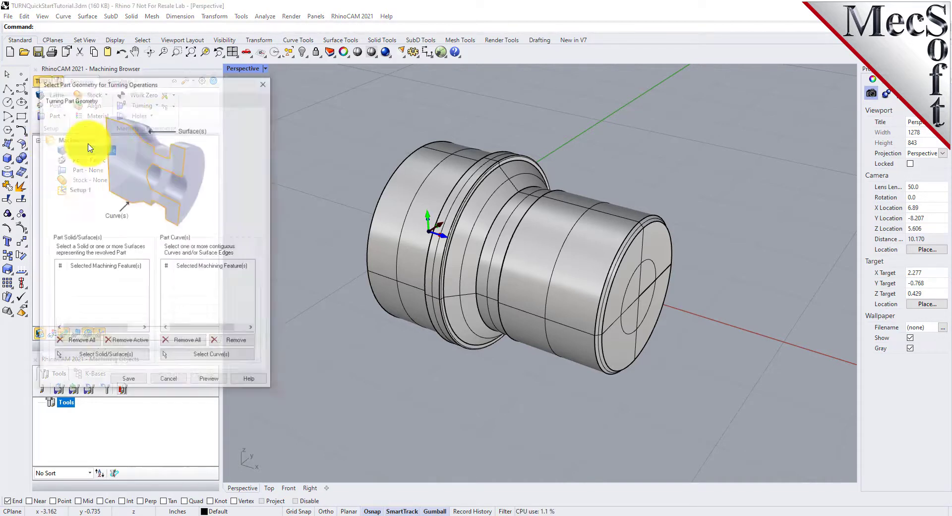
left_click_drag(226, 88, 202, 91)
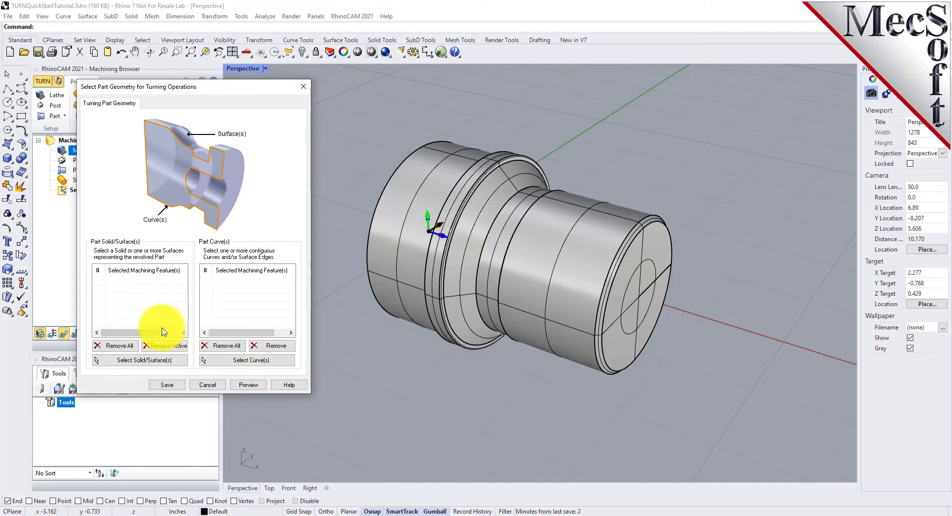
left_click(140, 367)
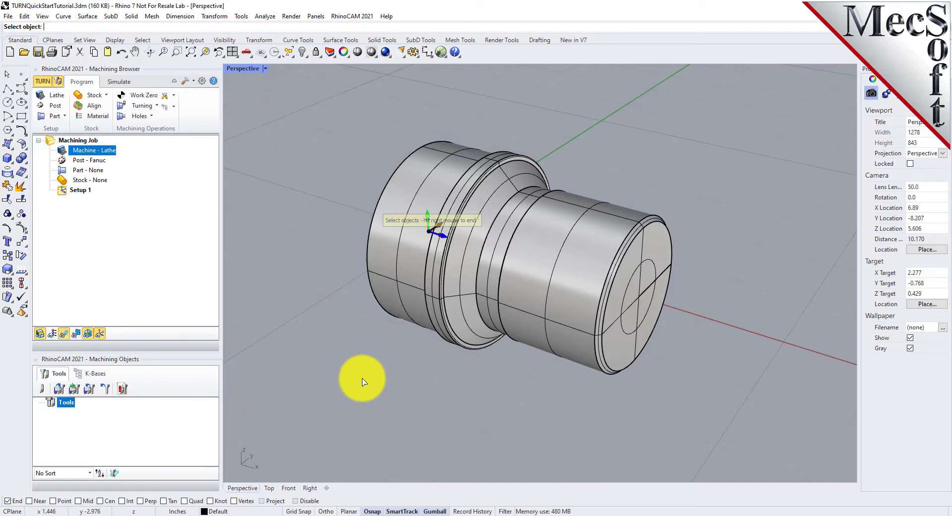
left_click_drag(331, 397, 718, 98)
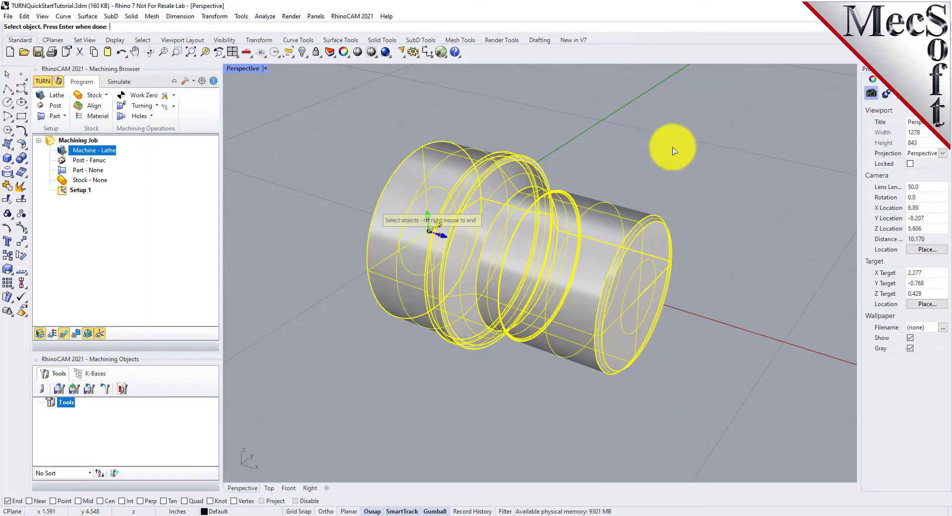
right_click(672, 149)
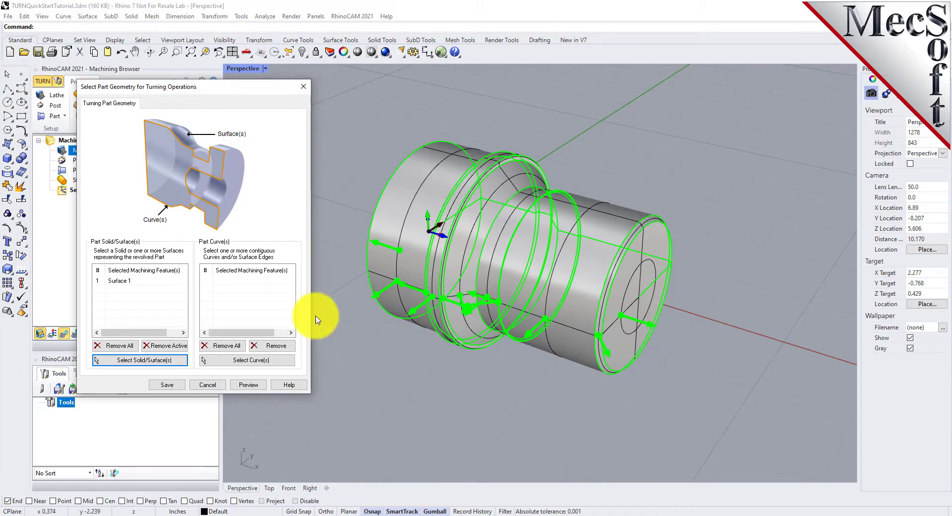
left_click(122, 281)
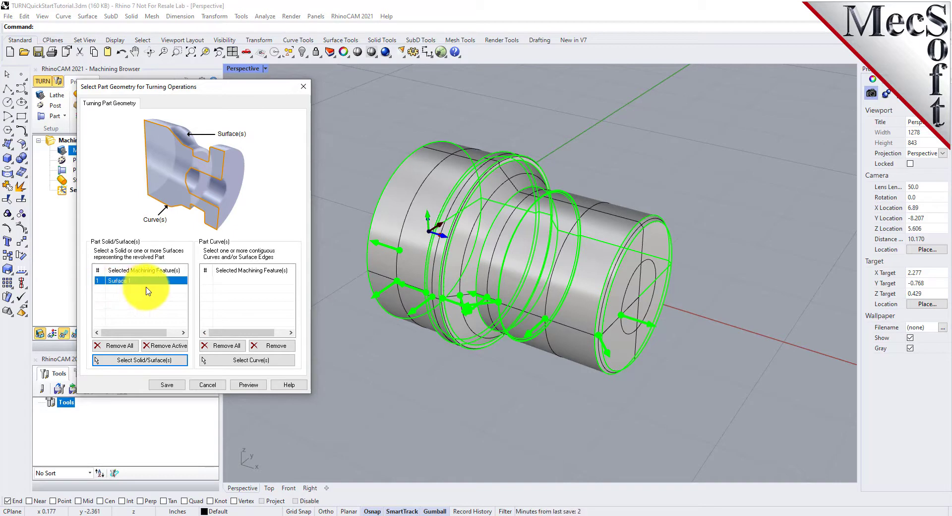
left_click(167, 385)
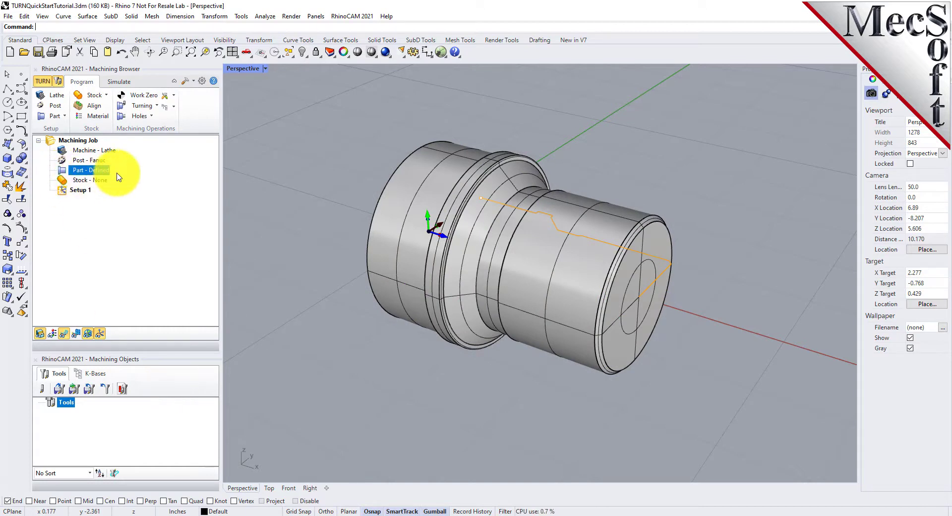
- Examine the generated part profile in the Top view and return to the Perspective view
left_click(249, 53)
left_click(275, 87)
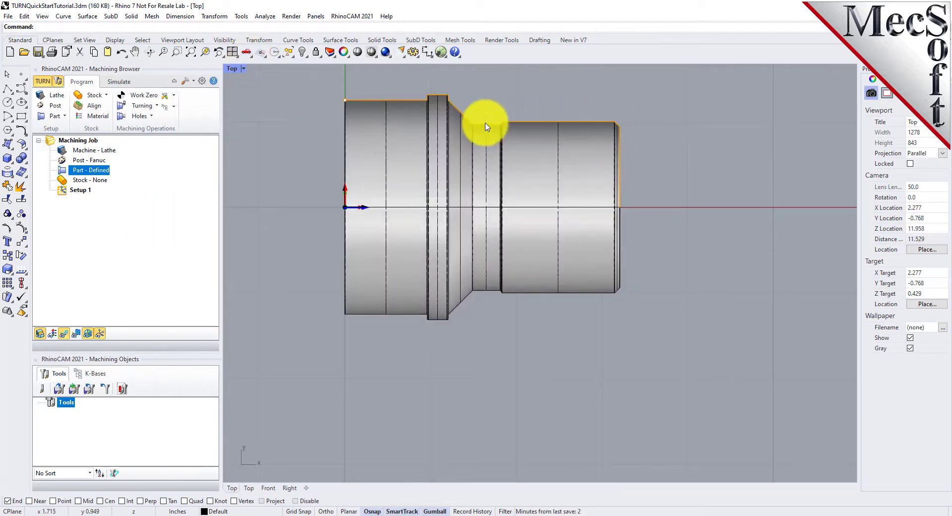
left_click(246, 53)
left_click(261, 98)
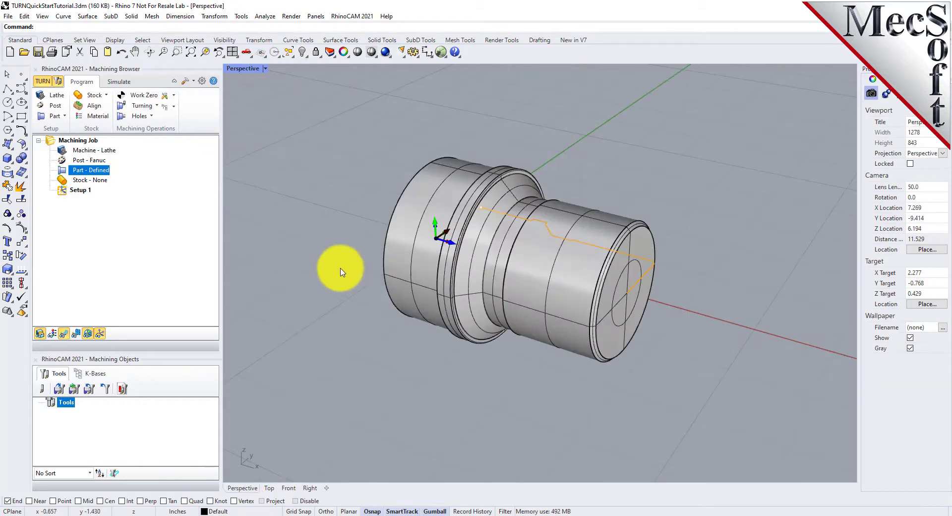
scroll(436, 263, "up", 2)
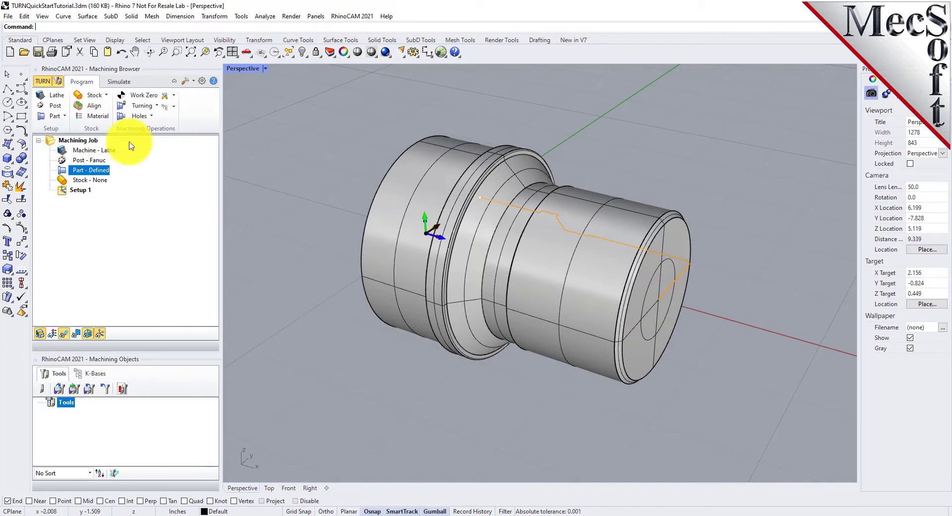
- Create a cylinder stock with an outer radius of 1.5 and an outer length of 3.25
left_click(107, 97)
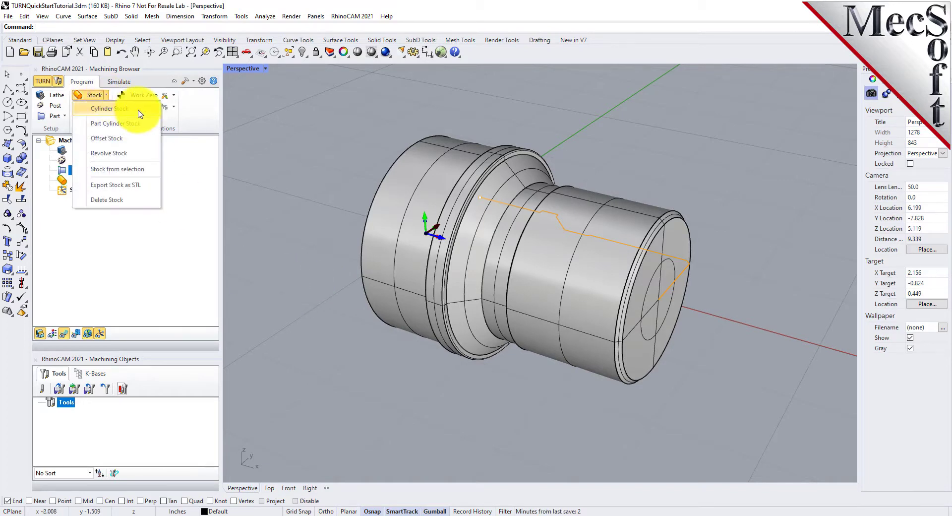
left_click(109, 108)
left_click_drag(156, 88, 236, 104)
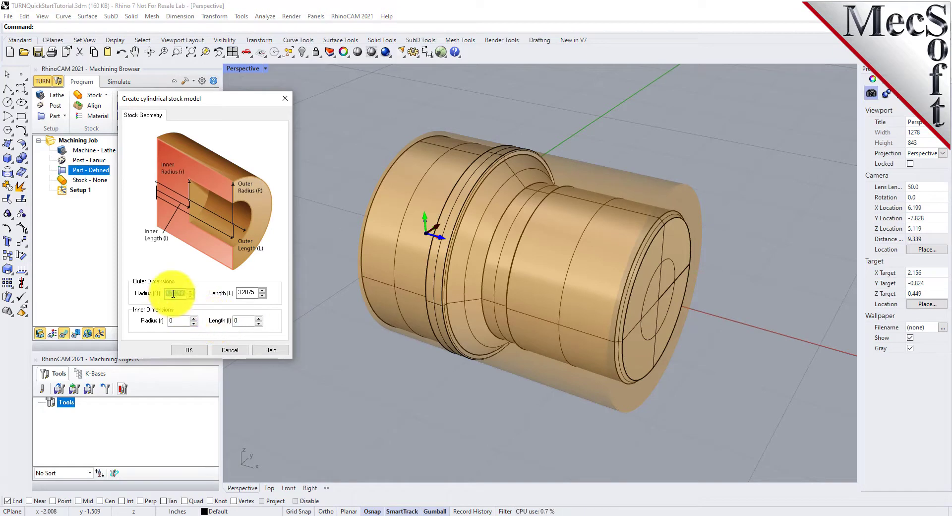
type("1.5")
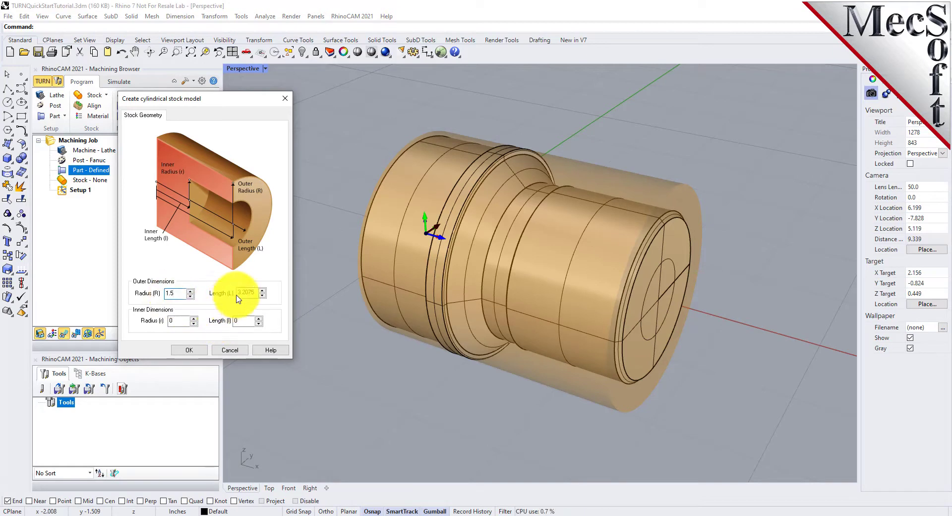
key("Tab")
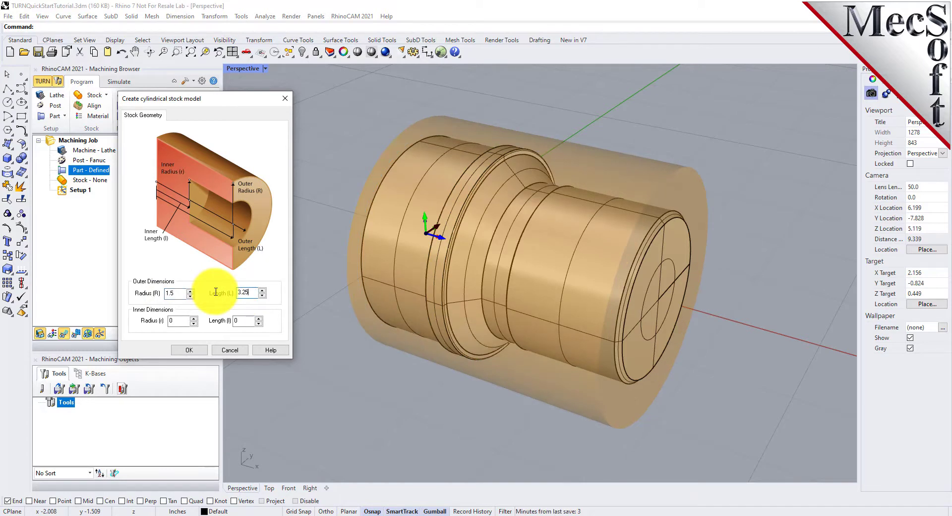
left_click(197, 349)
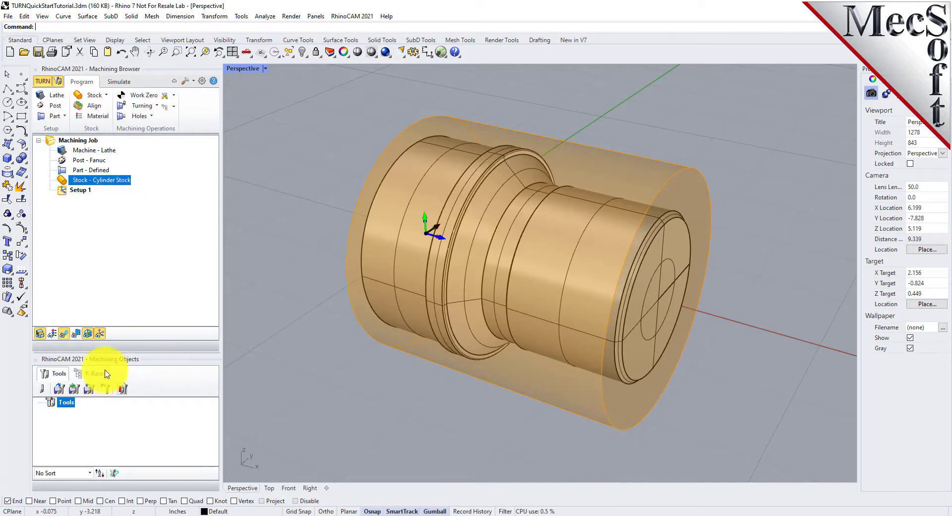
- Toggle the stock display off and back on to check the cylinder around the part
left_click(42, 335)
left_click(42, 337)
left_click(43, 339)
left_click(43, 339)
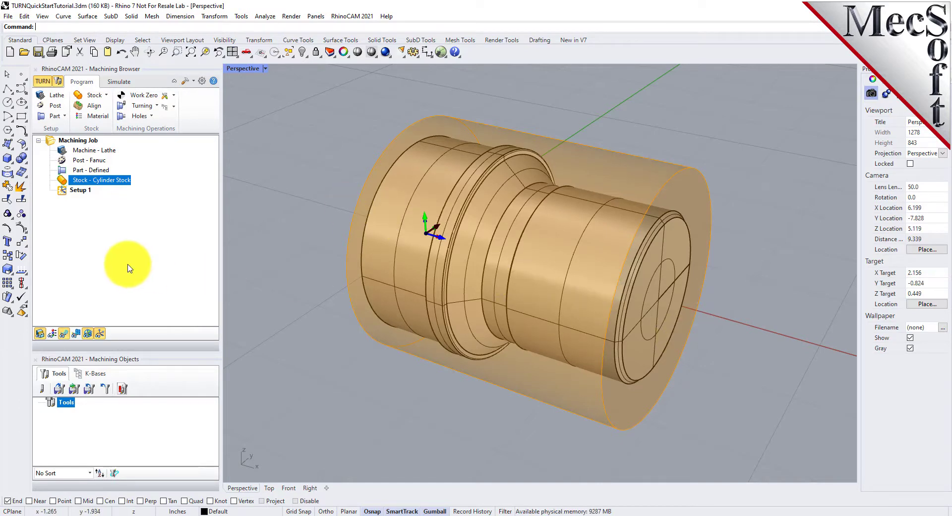
- Align the stock about the part with Z alignment set to Right
left_click(93, 105)
left_click_drag(156, 88, 198, 115)
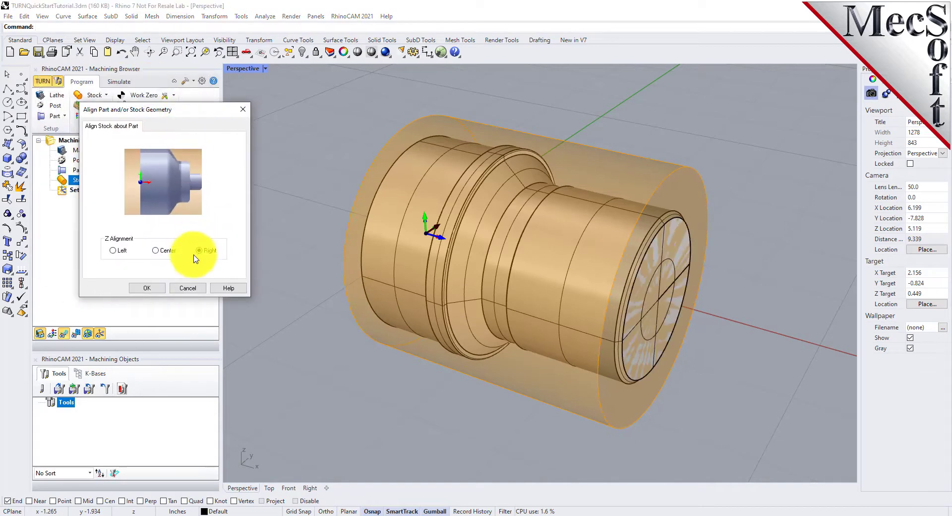
left_click(149, 289)
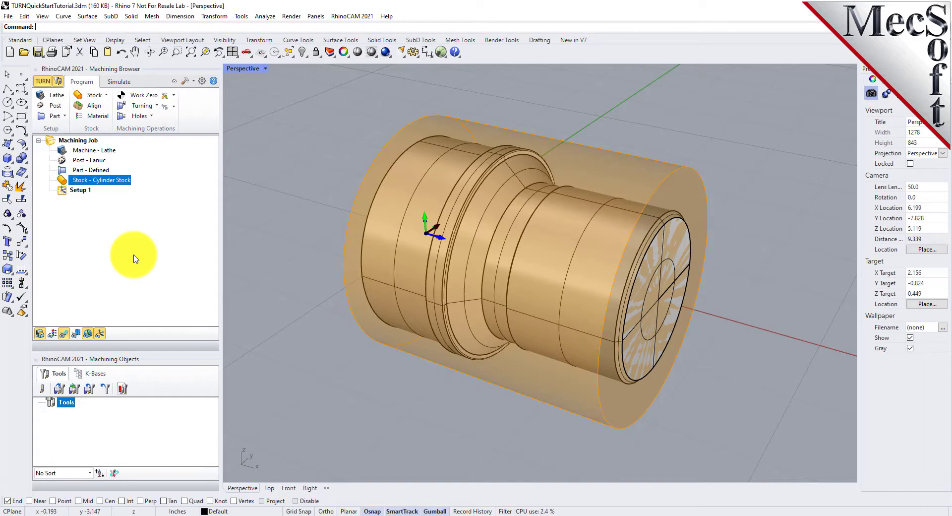
- Set the stock material to ALUMINUM - 6061 and turn on the material texture display
left_click(99, 115)
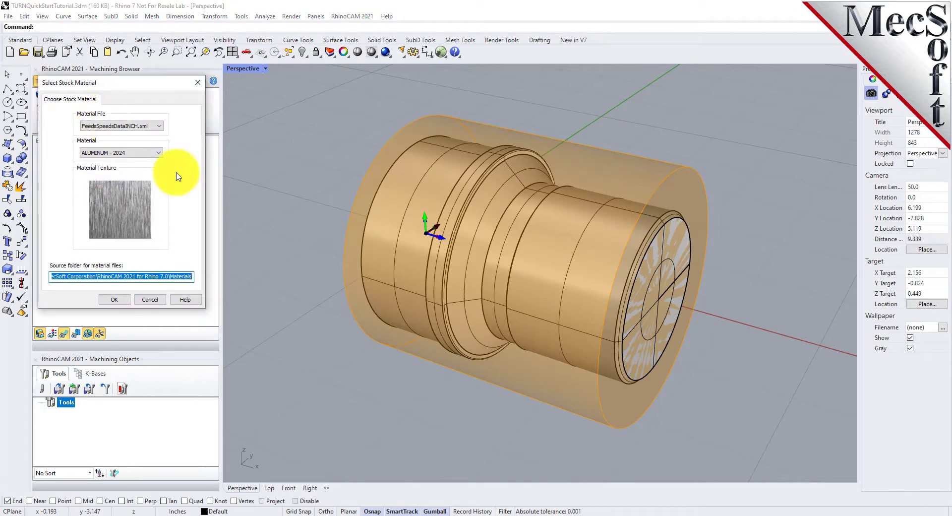
left_click(156, 152)
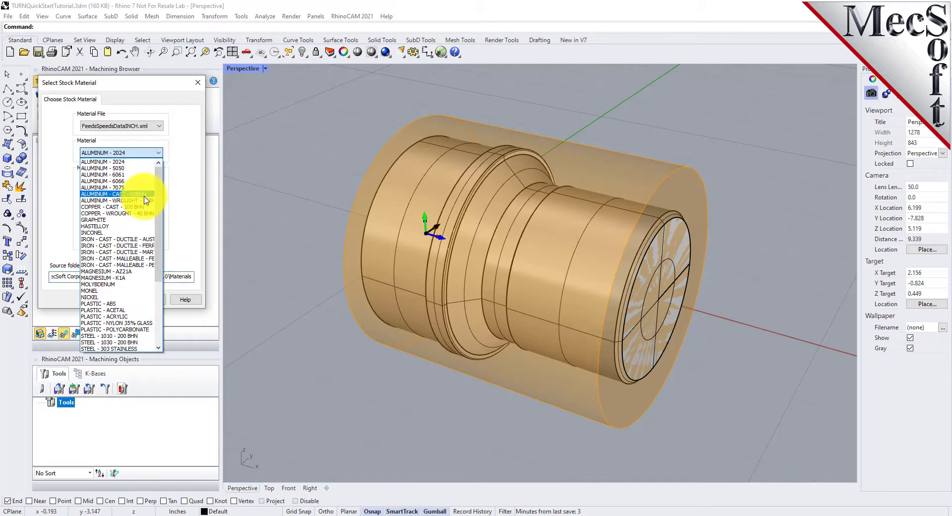
left_click(113, 175)
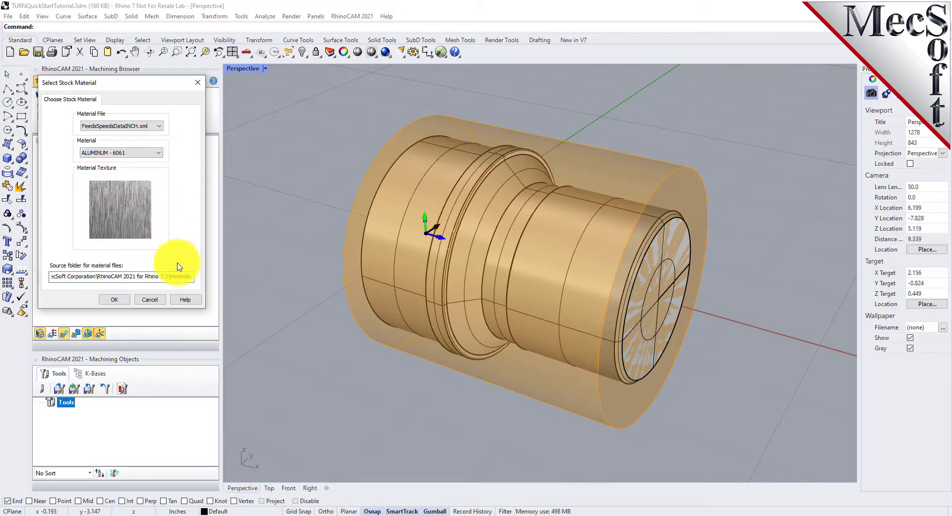
left_click(116, 300)
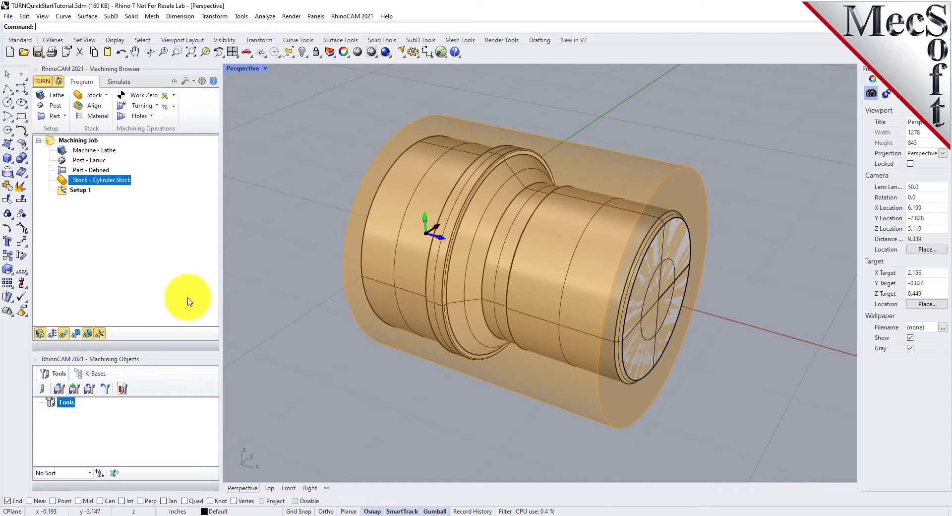
left_click(53, 335)
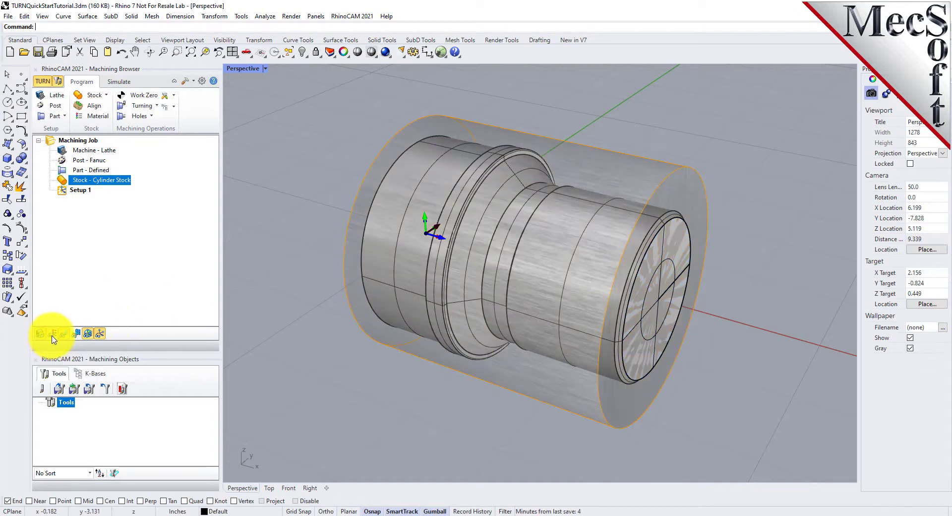
left_click(53, 336)
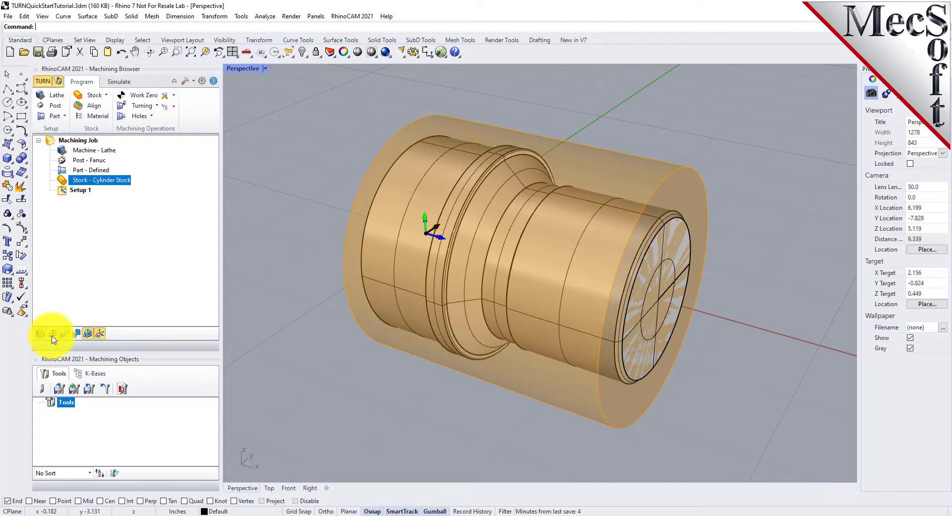
left_click(53, 336)
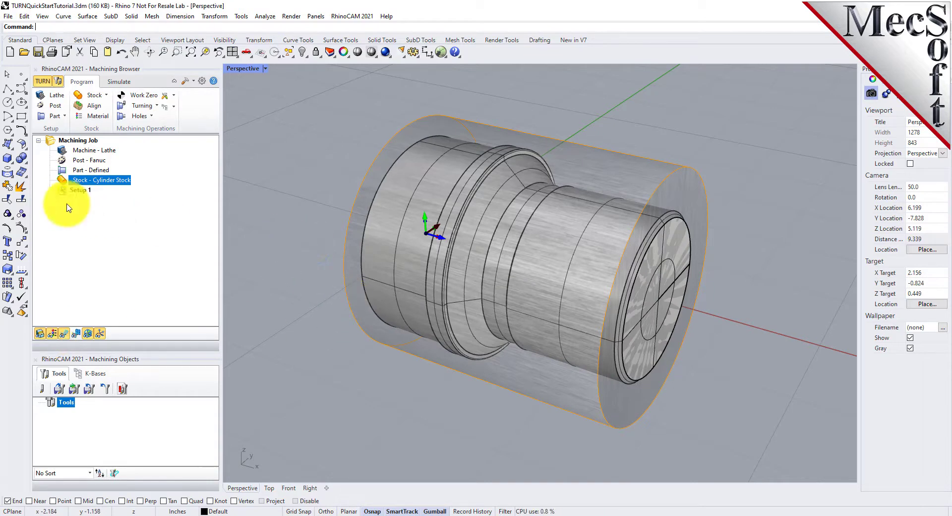
- Select Setup 1 and toggle the machine coordinate system display off and back on
left_click(77, 190)
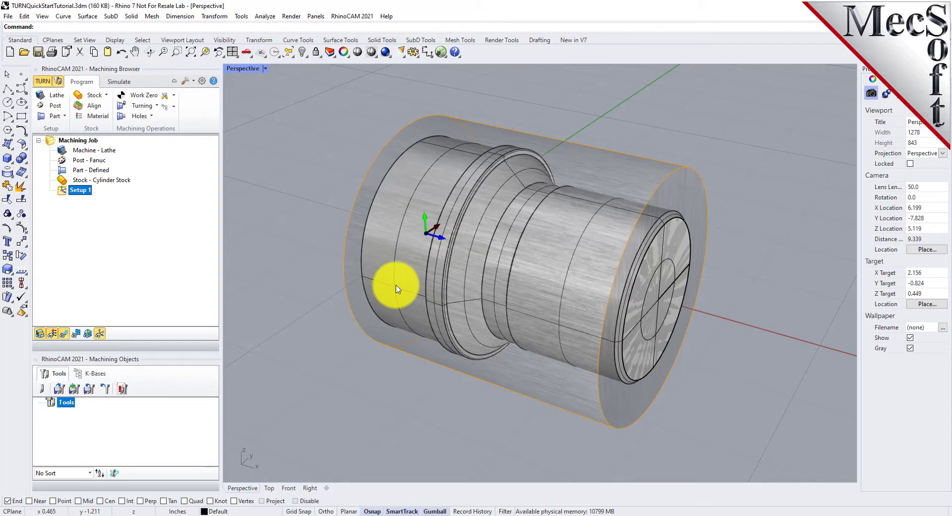
left_click(100, 334)
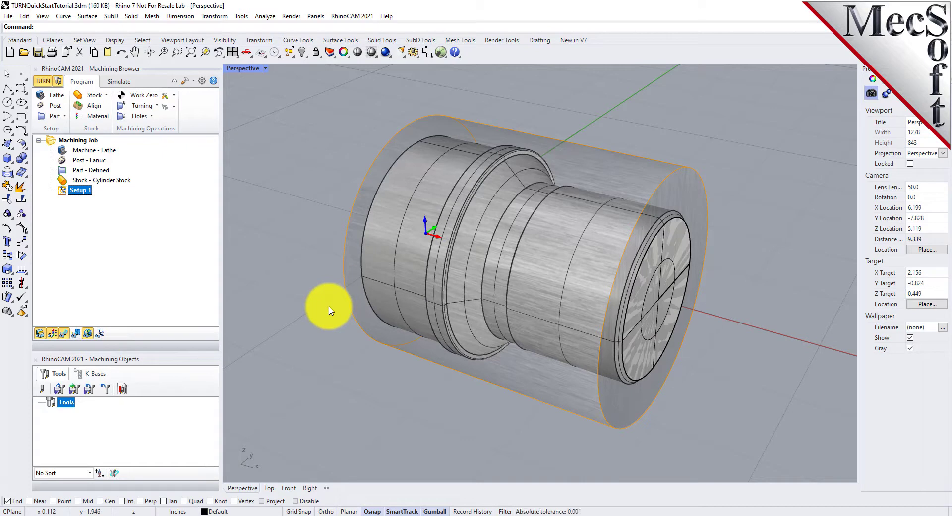
left_click(99, 337)
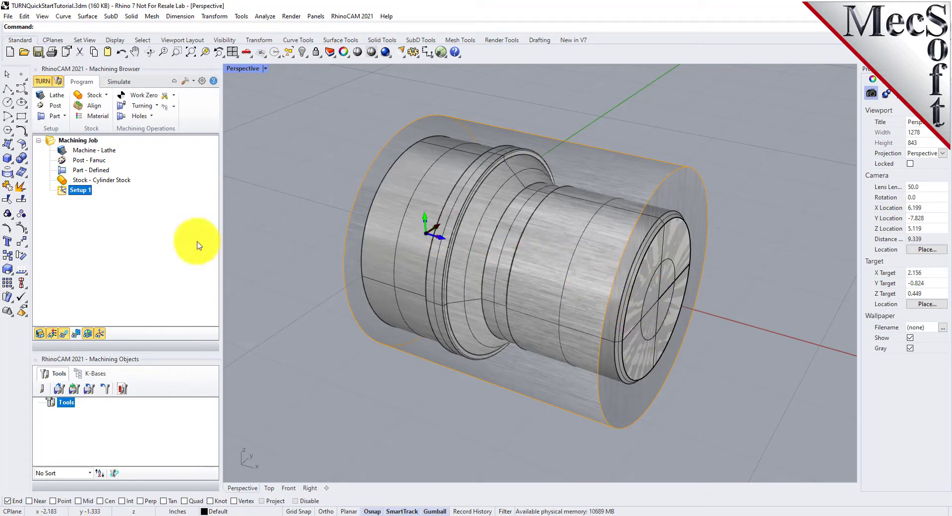
- Generate a work zero in Setup 1 set to the stock box with the Right Most zero face
left_click(147, 95)
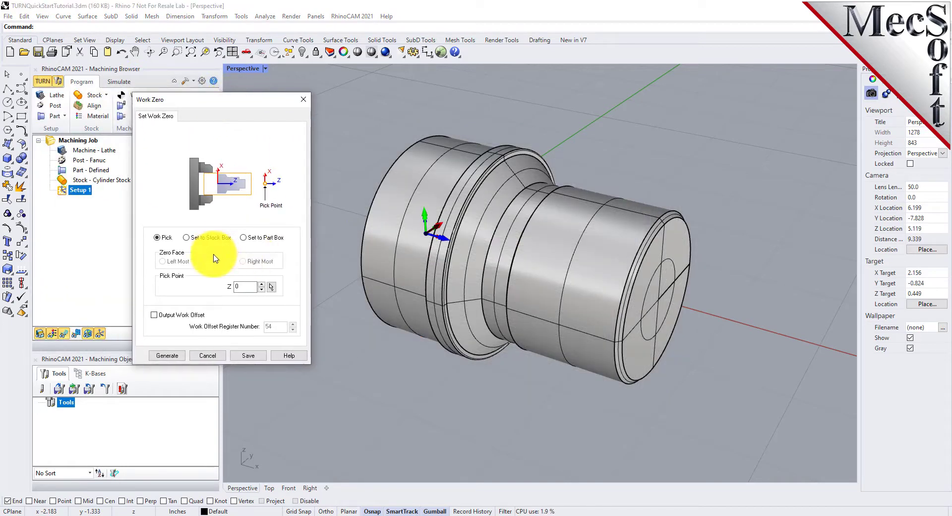
left_click(187, 238)
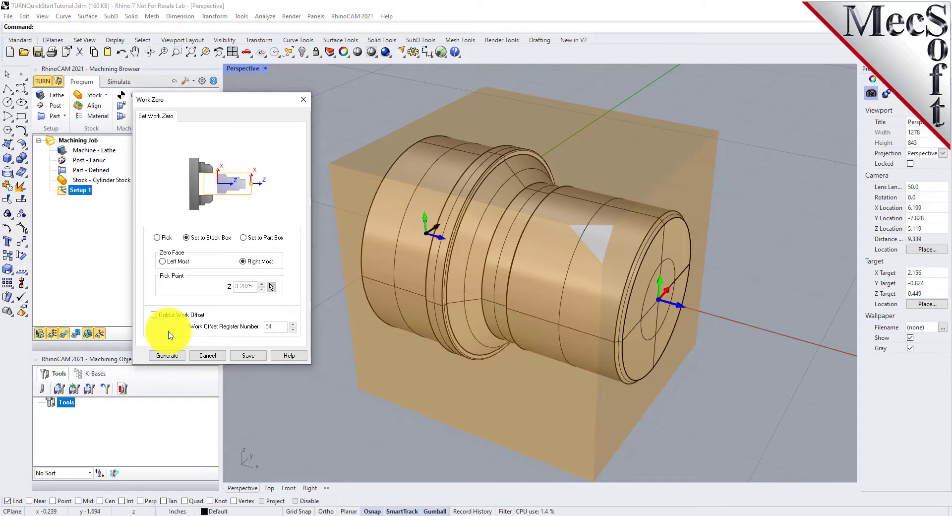
left_click(167, 356)
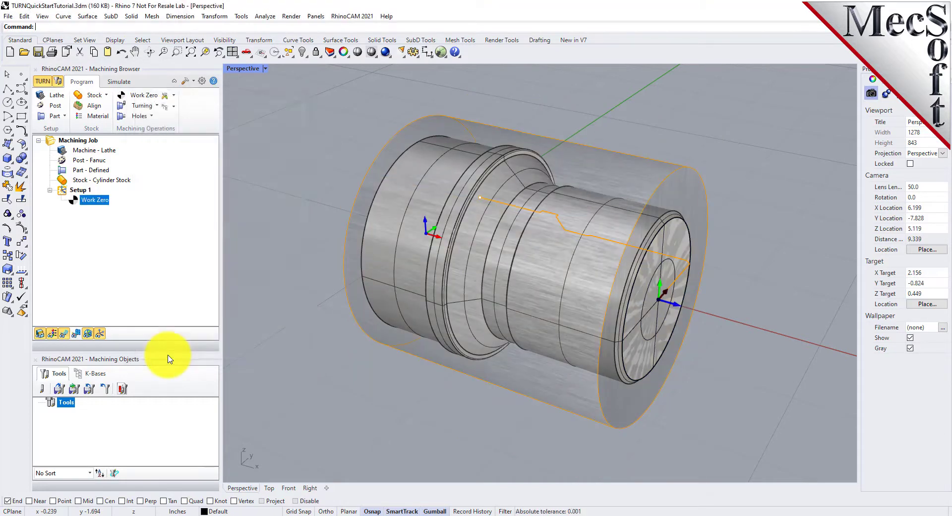
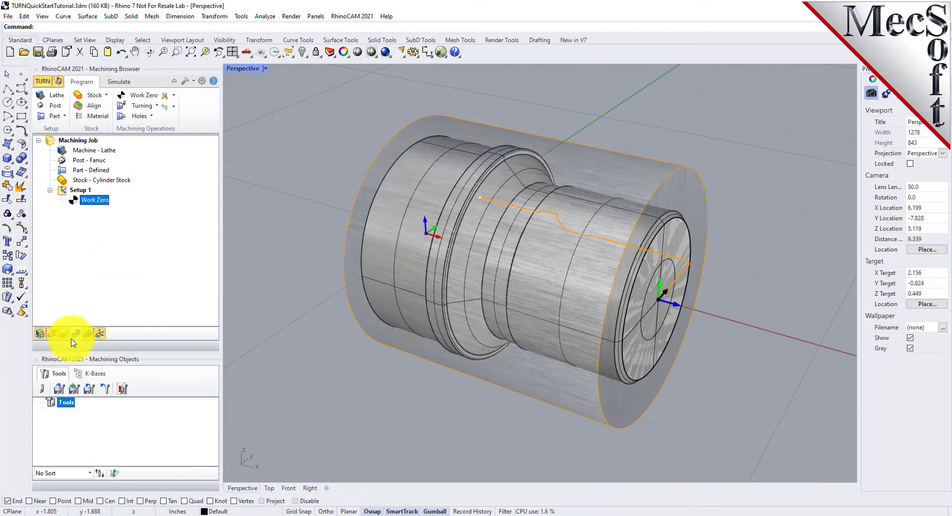
- Define a new diamond insert tool named Diamond Insert-OD with a 0.02 tip radius and OD Forward orientation
left_click(43, 391)
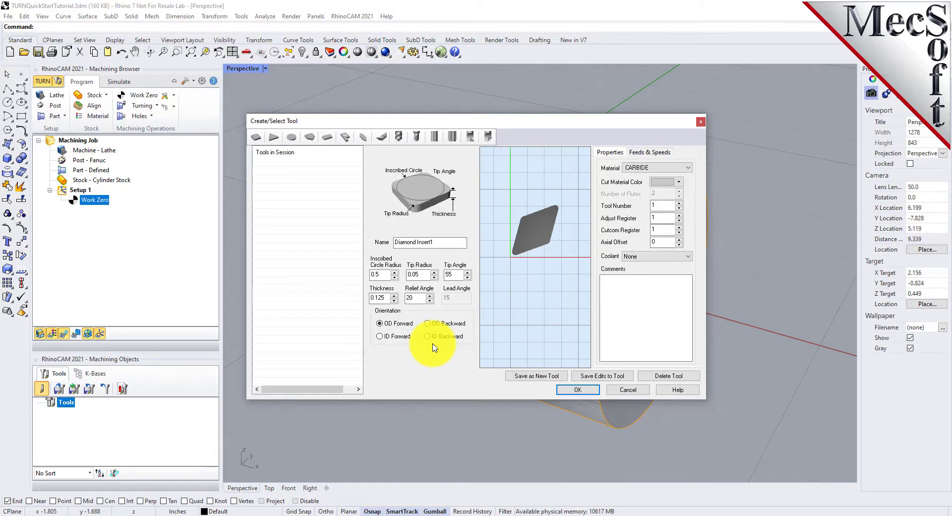
left_click(446, 241)
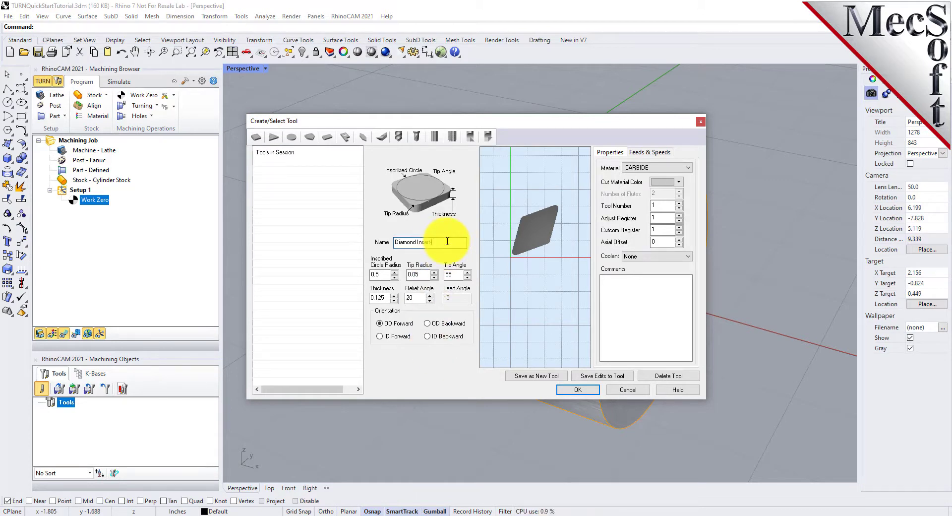
type("-0")
key("Tab")
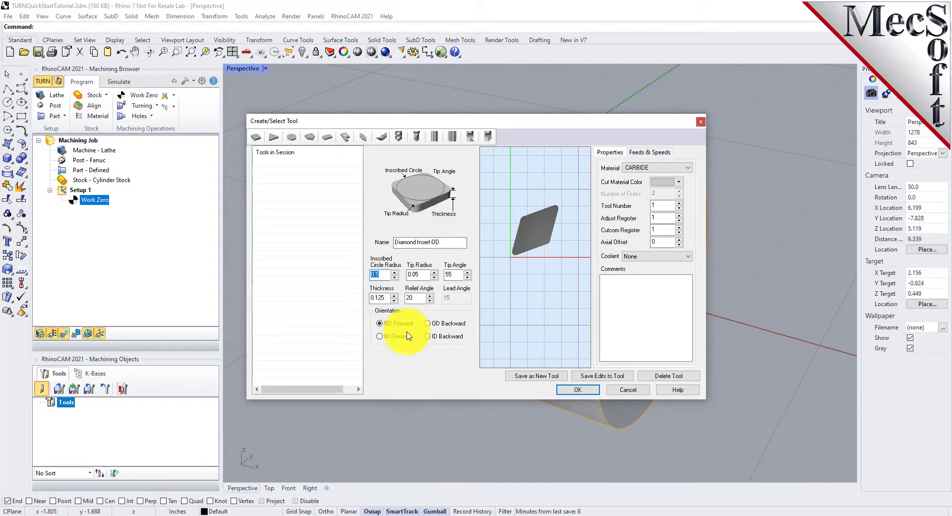
key("Tab")
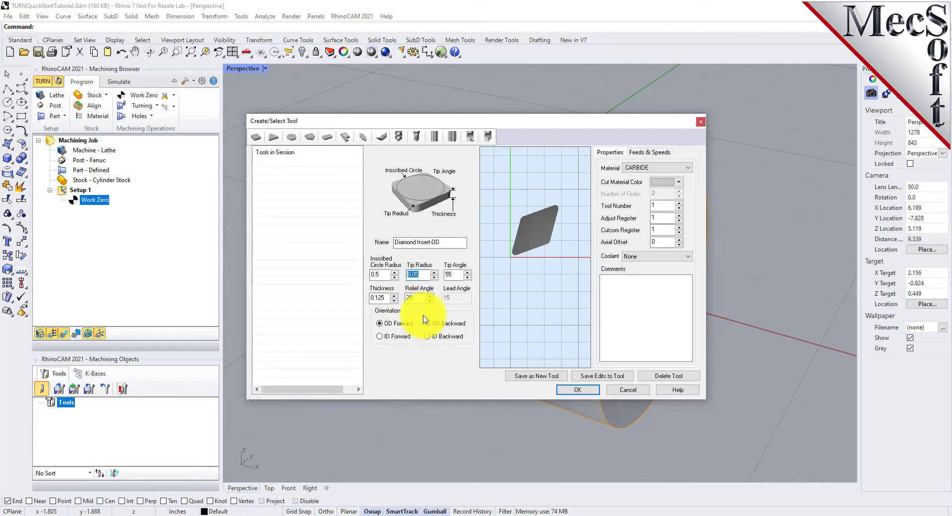
type("0.02")
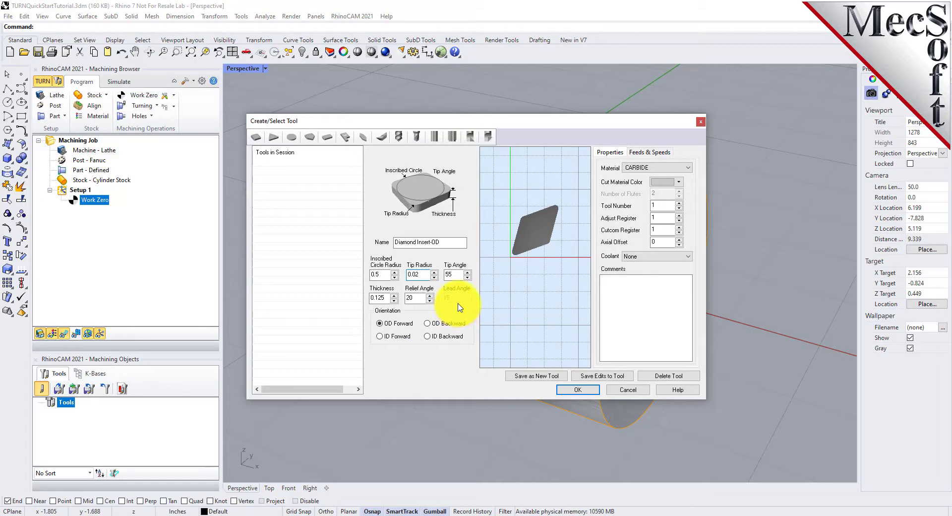
key("Tab")
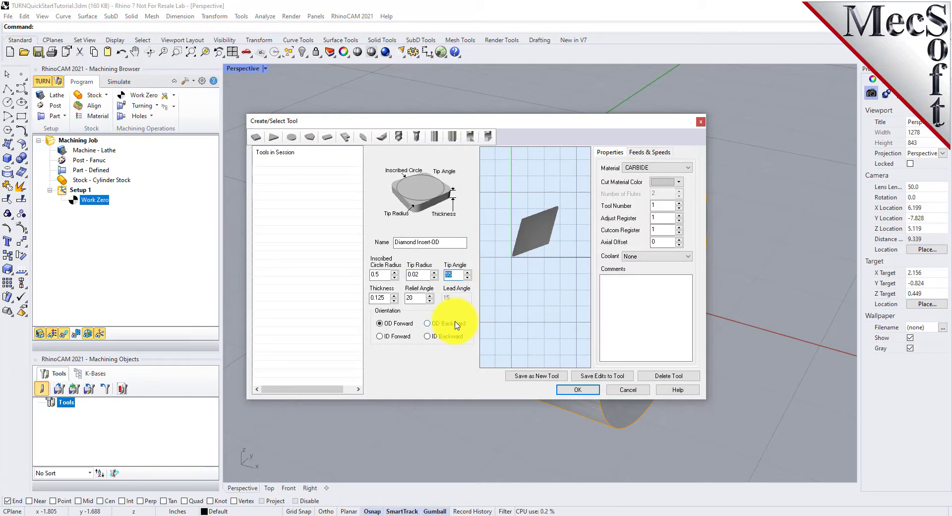
double_click(414, 298)
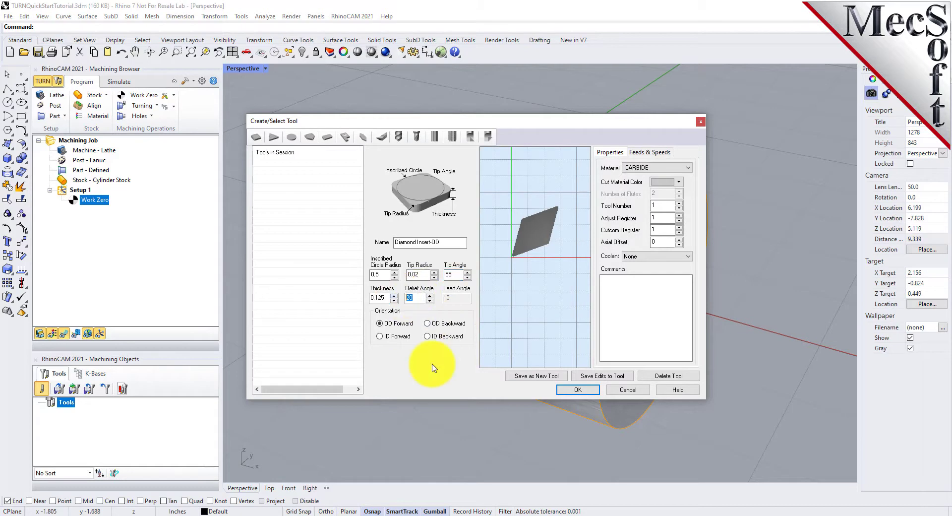
left_click(382, 325)
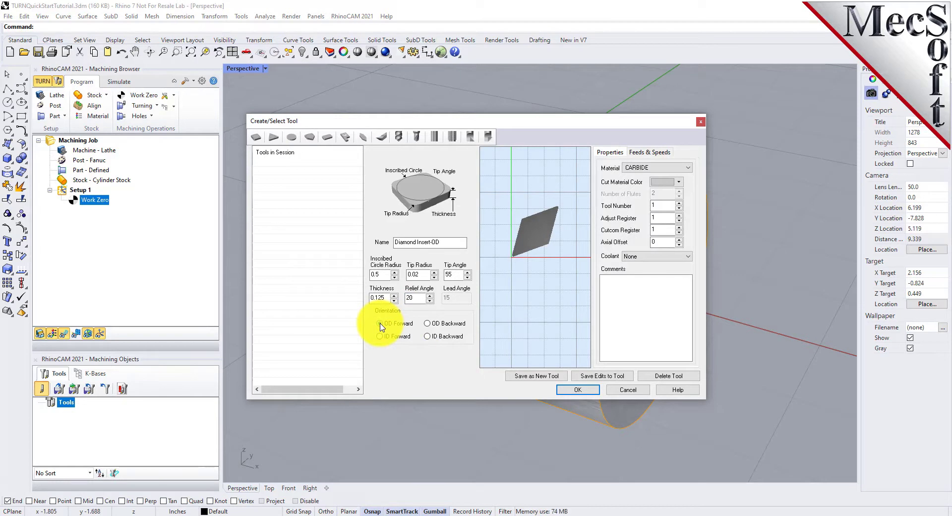
- Set the diamond insert's spindle speed to 300 RPM and its maximum speed to 350 RPM
left_click(650, 153)
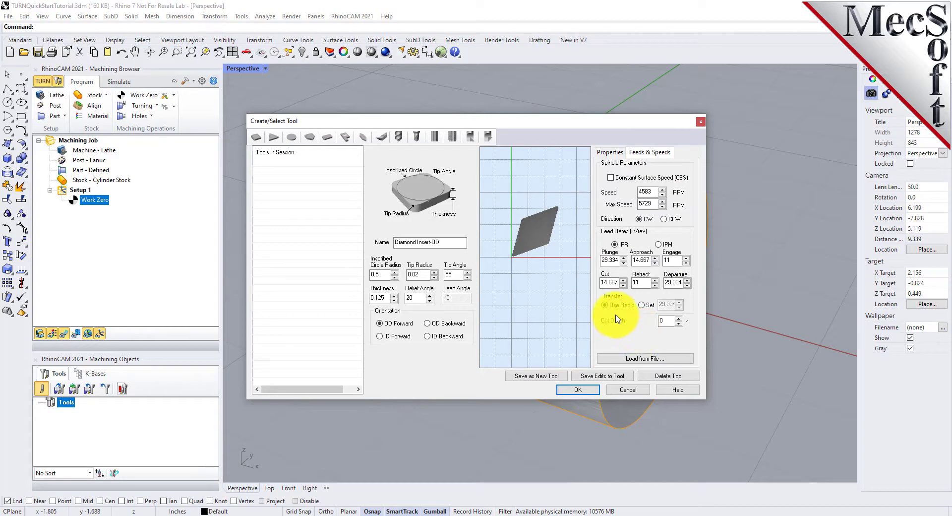
double_click(644, 191)
type("30")
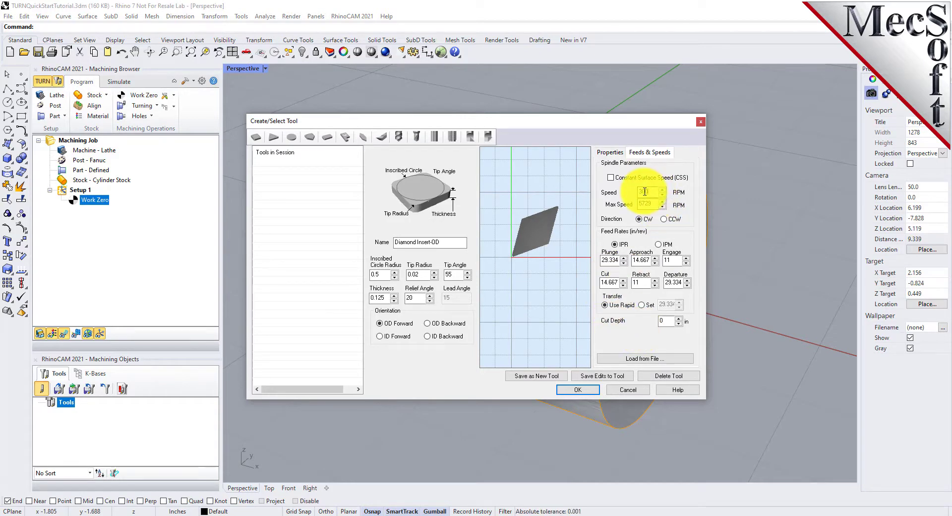
type("0")
double_click(646, 204)
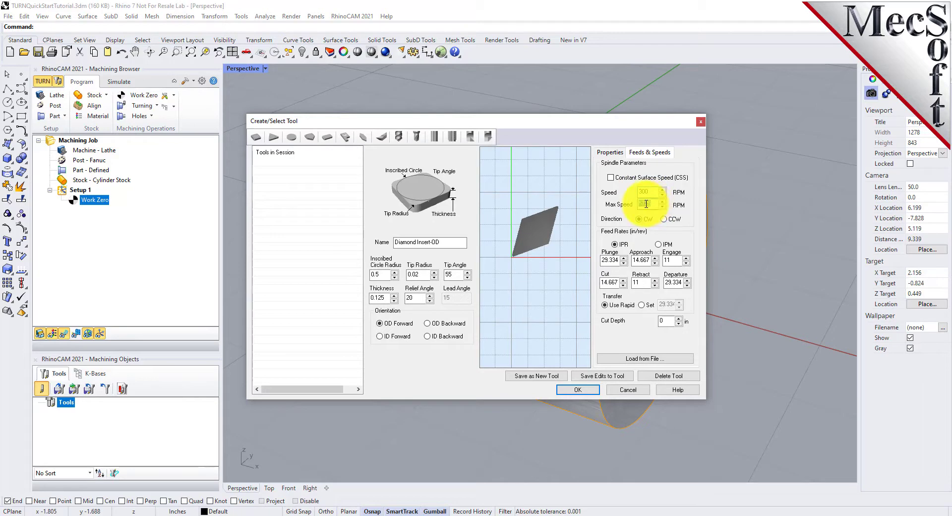
type("350")
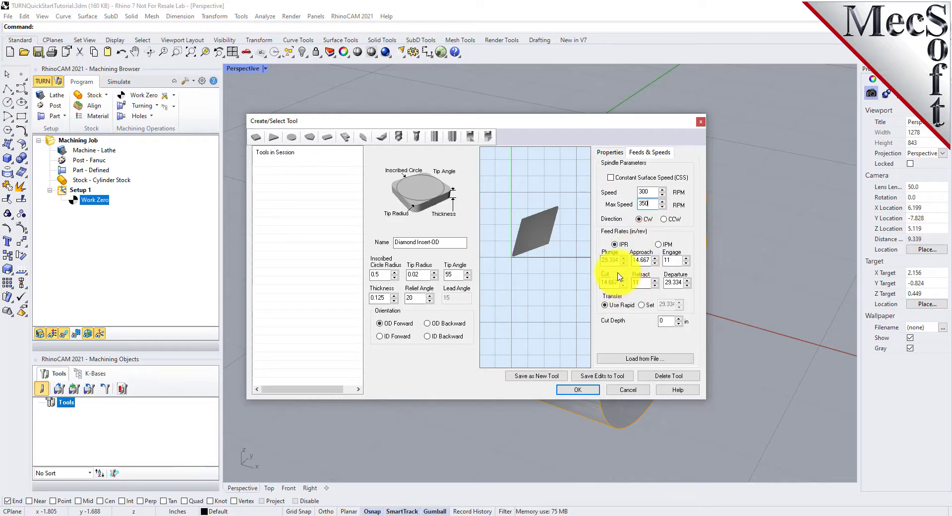
- Set the tool's feed rates in IPM: plunge 5, approach 7.5, engage 7.5, cut 10, retract 15 and departure 15
left_click(659, 244)
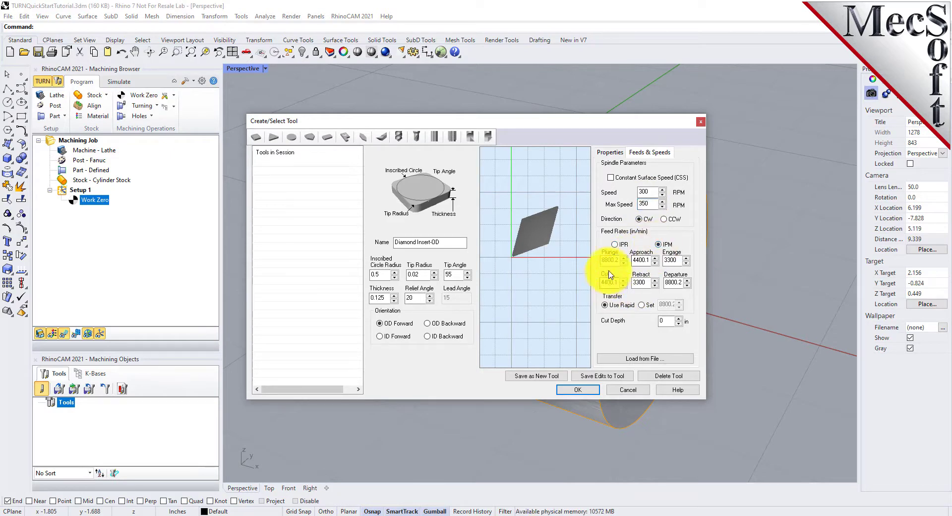
type("5")
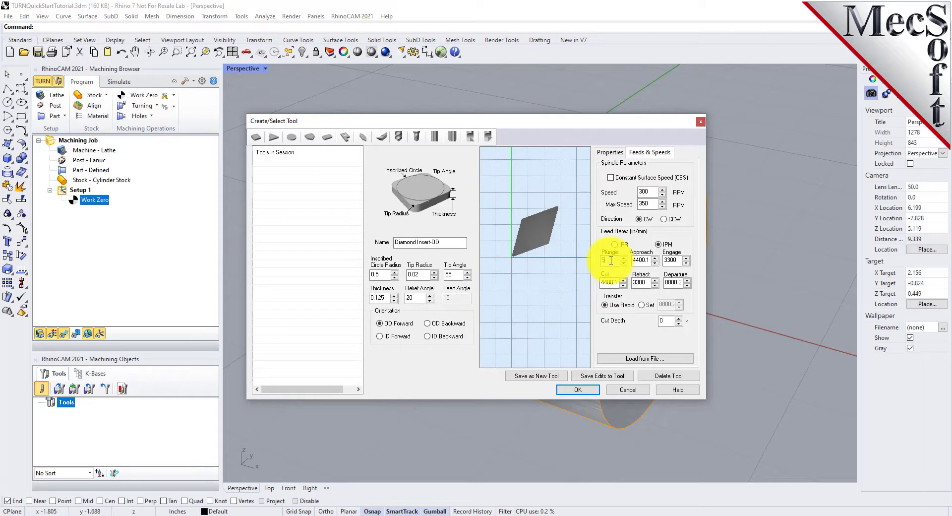
double_click(640, 260)
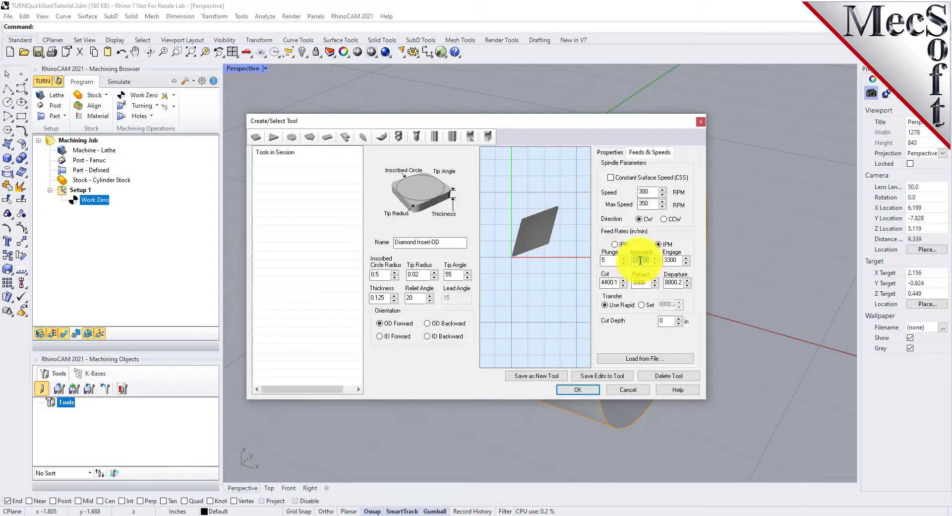
type("4")
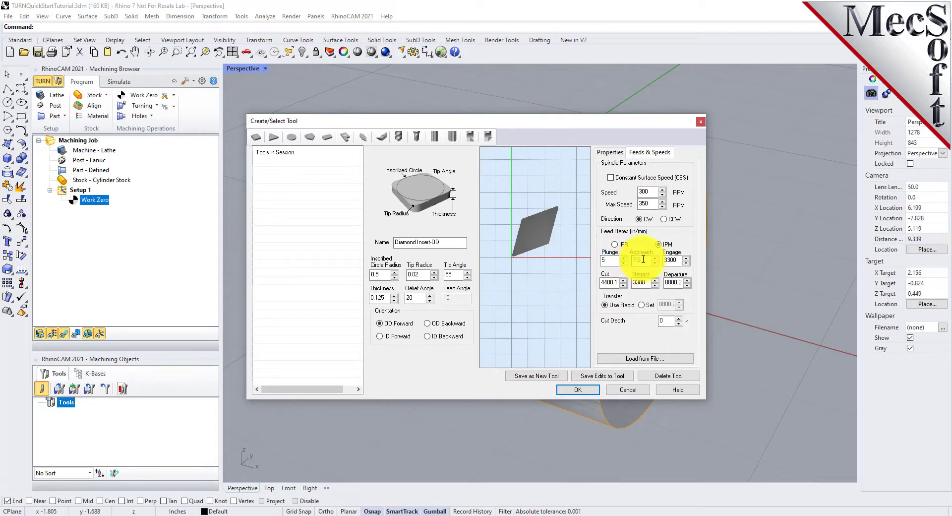
double_click(672, 261)
type("7.5")
double_click(604, 282)
type("10")
double_click(640, 282)
type("15")
double_click(673, 282)
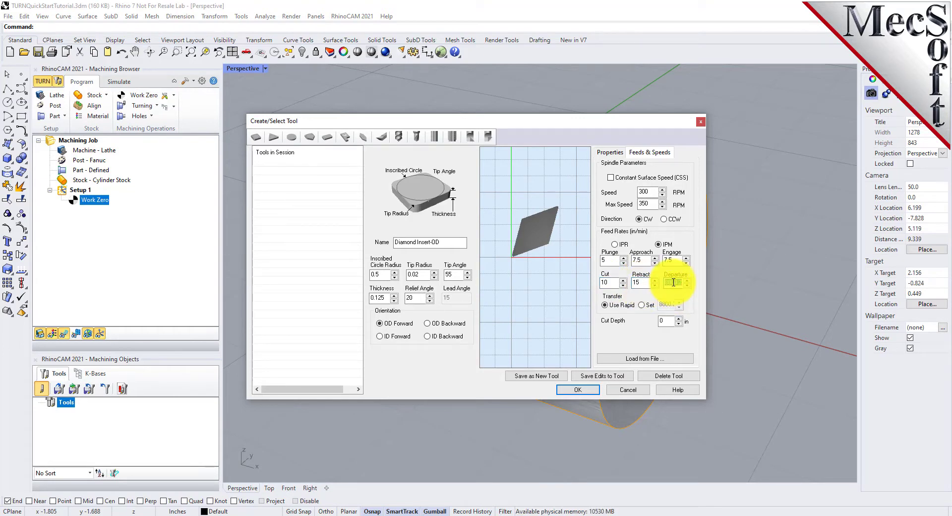
type("15")
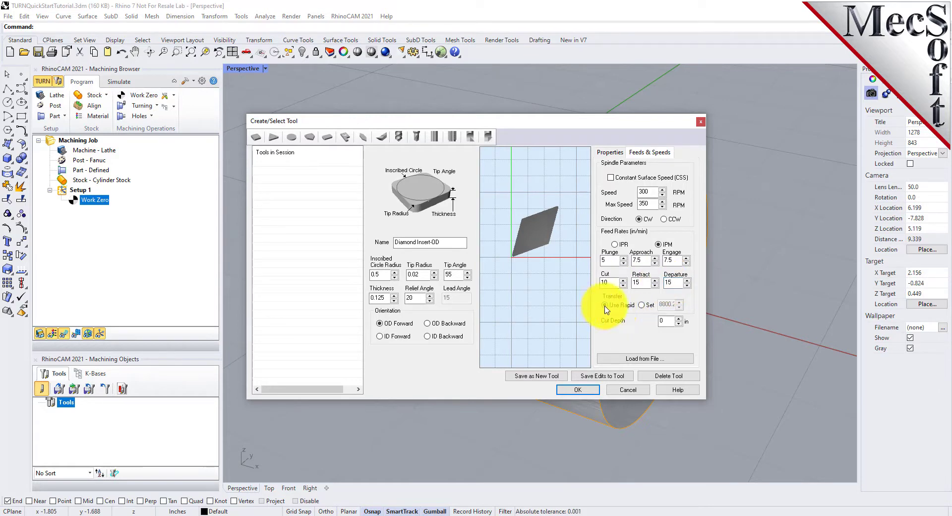
- Save Diamond Insert-OD as a new tool in the session and finish tool creation
left_click(543, 378)
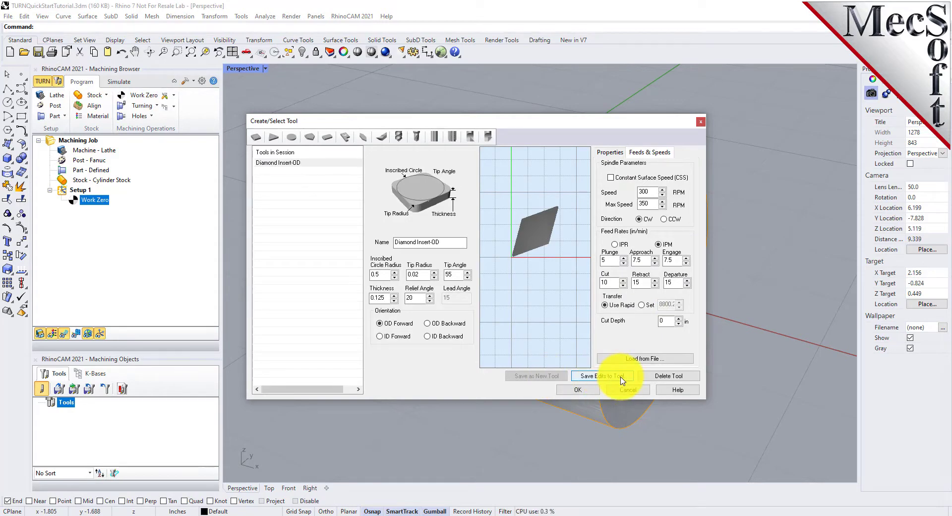
left_click_drag(436, 242, 384, 242)
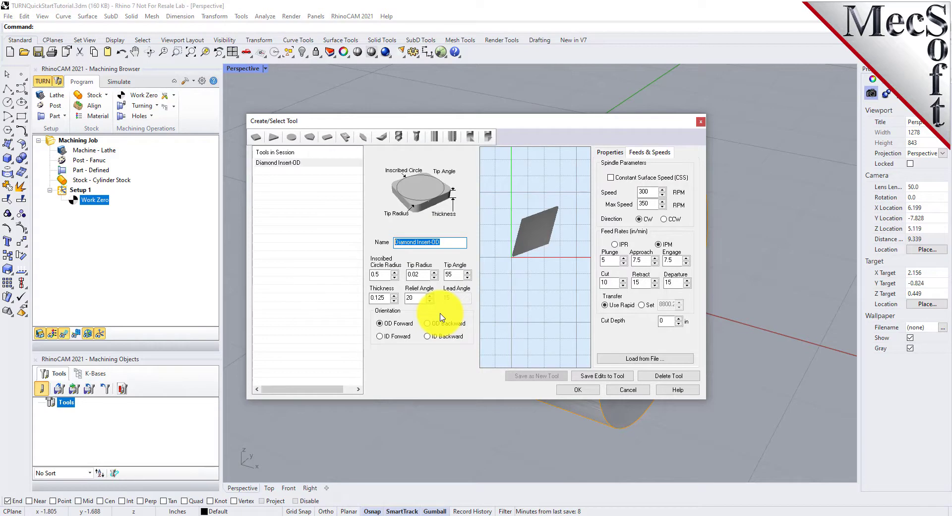
left_click(281, 162)
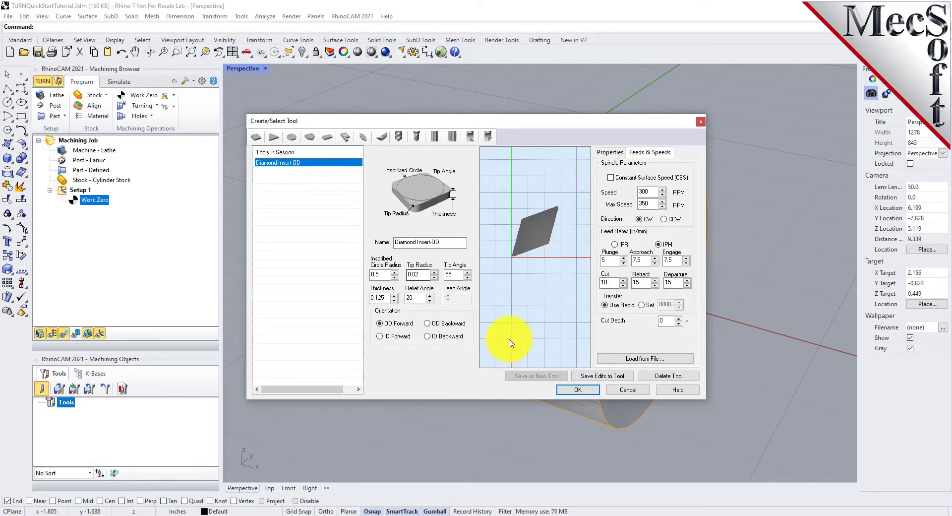
left_click(578, 390)
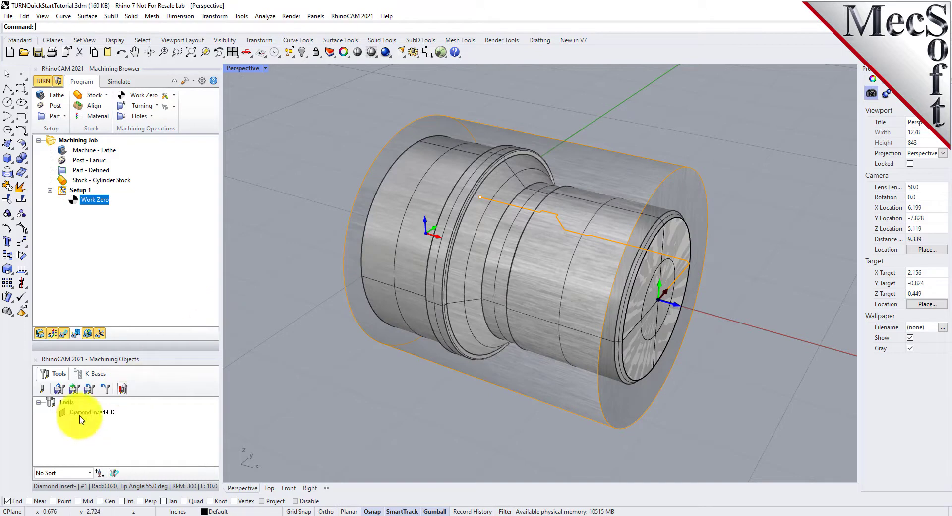
left_click(103, 421)
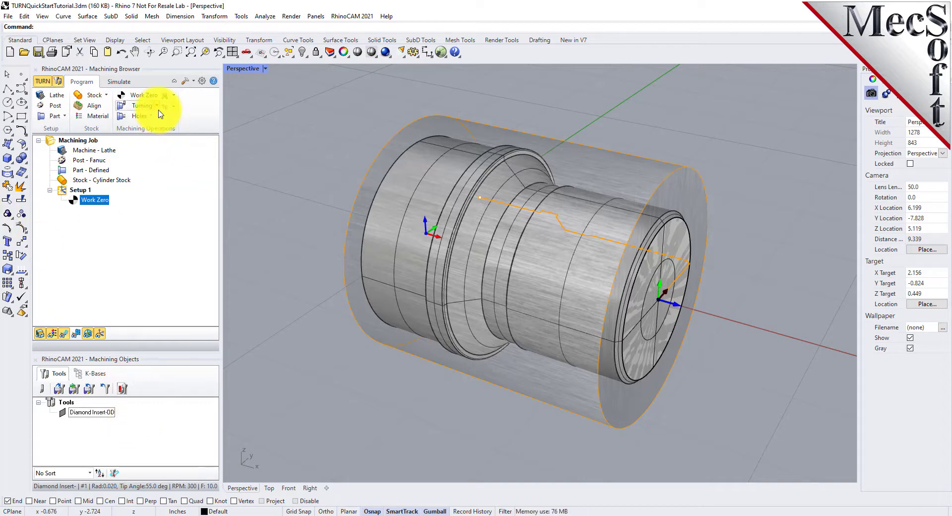
- Start a Turn Roughing operation with the Diamond Insert-OD tool and check its feeds and speeds
left_click(142, 105)
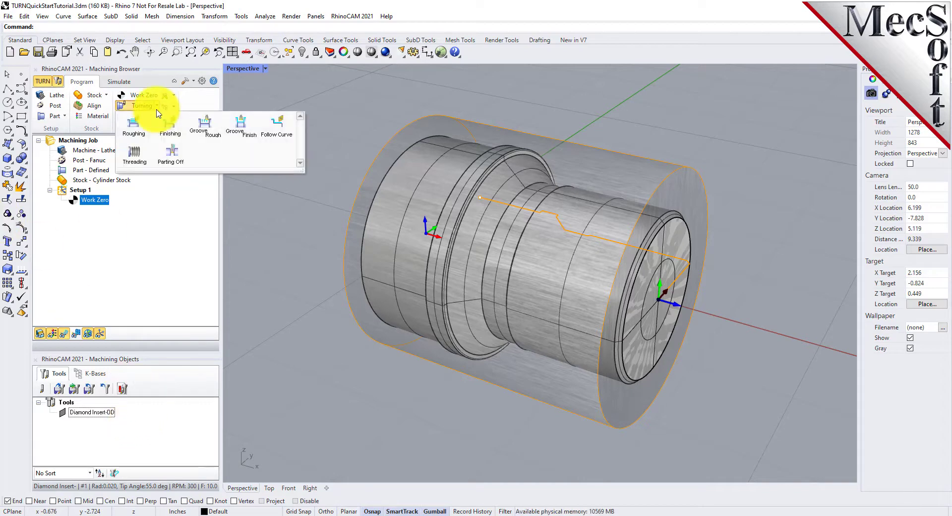
left_click(137, 129)
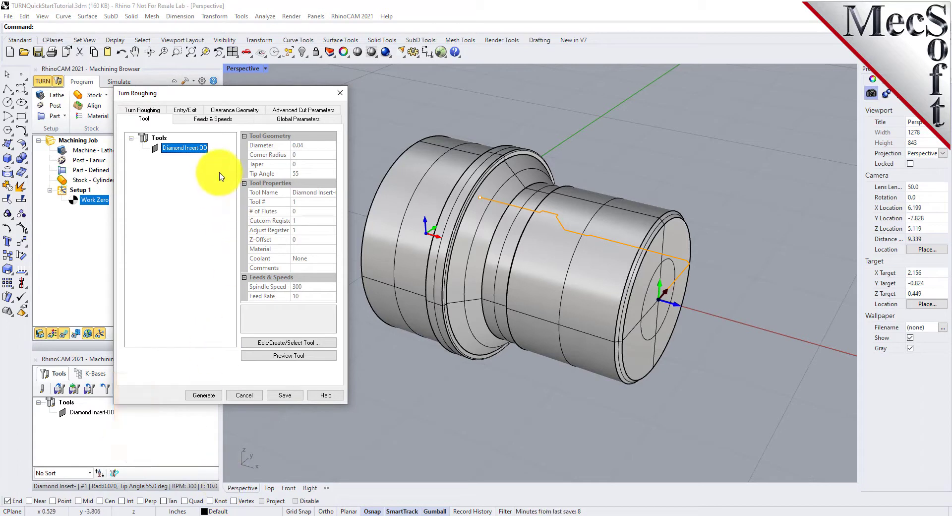
left_click(215, 120)
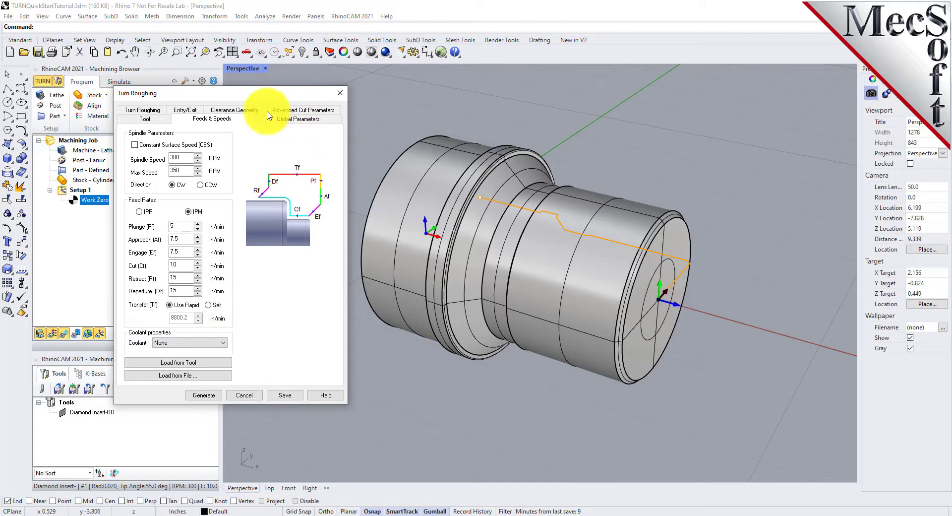
- Set the roughing operation's clearance to Automatic and its cut transfer to Clearance Plane
left_click(235, 110)
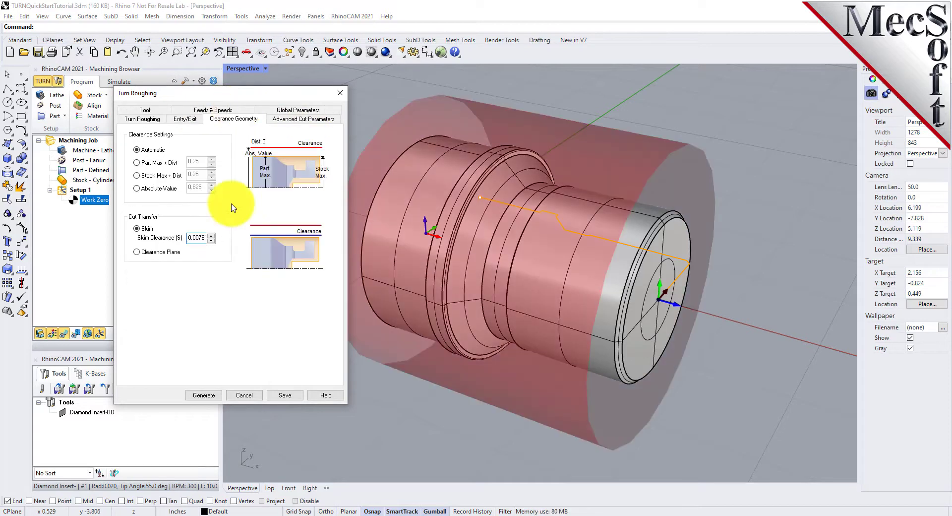
left_click(137, 150)
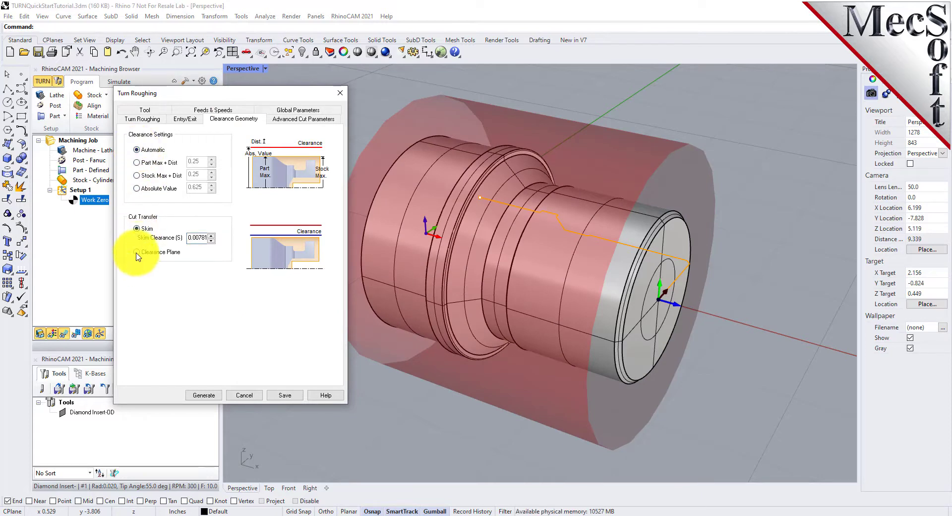
left_click(138, 252)
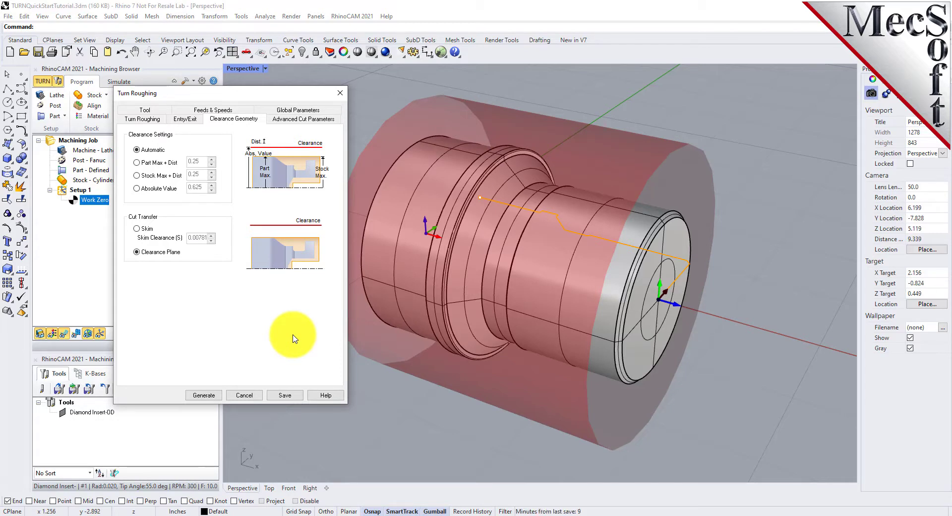
- Check the approach type and stock allowance in the roughing operation's global parameters
left_click(301, 112)
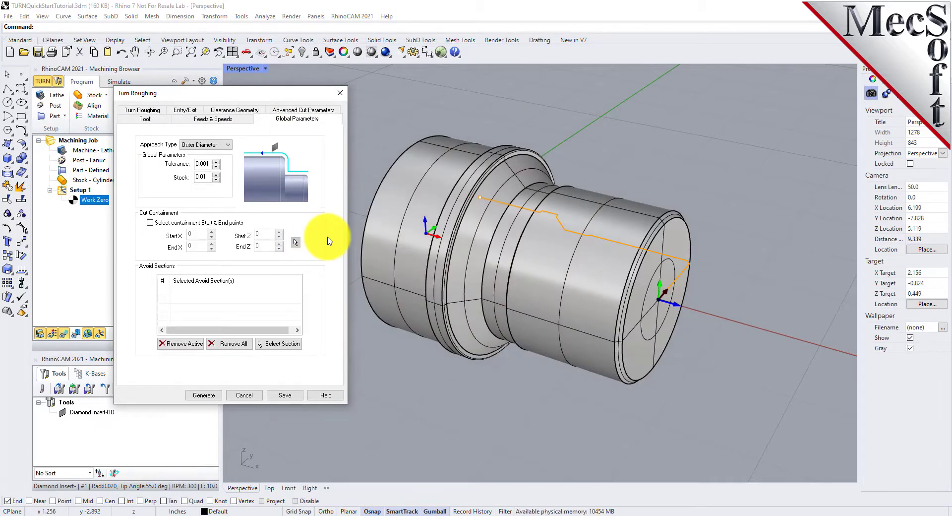
left_click(221, 145)
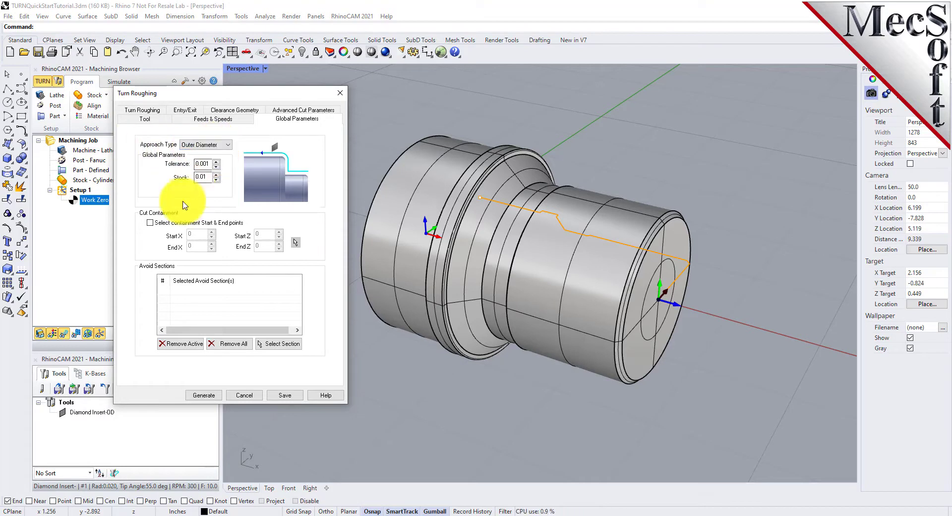
double_click(202, 177)
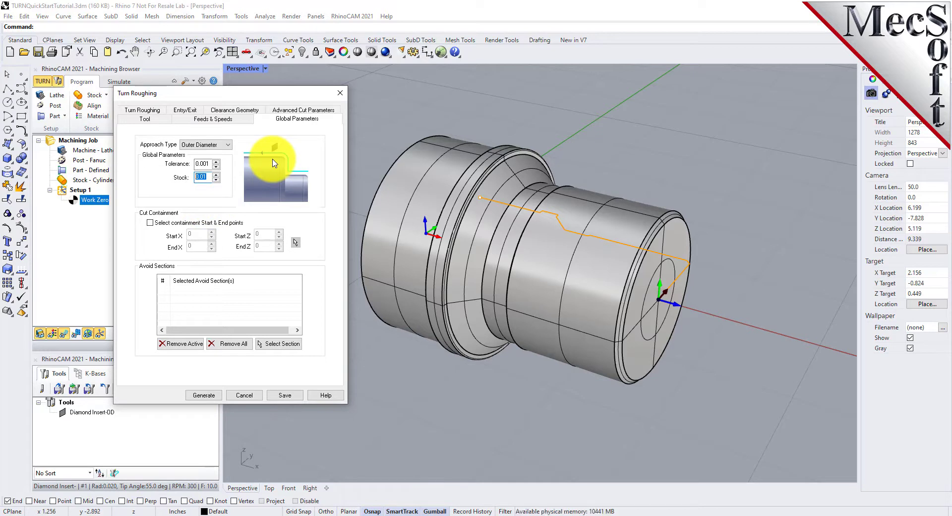
- Switch the roughing cut pattern type to Offset Cuts and back to Linear Cuts
left_click(143, 110)
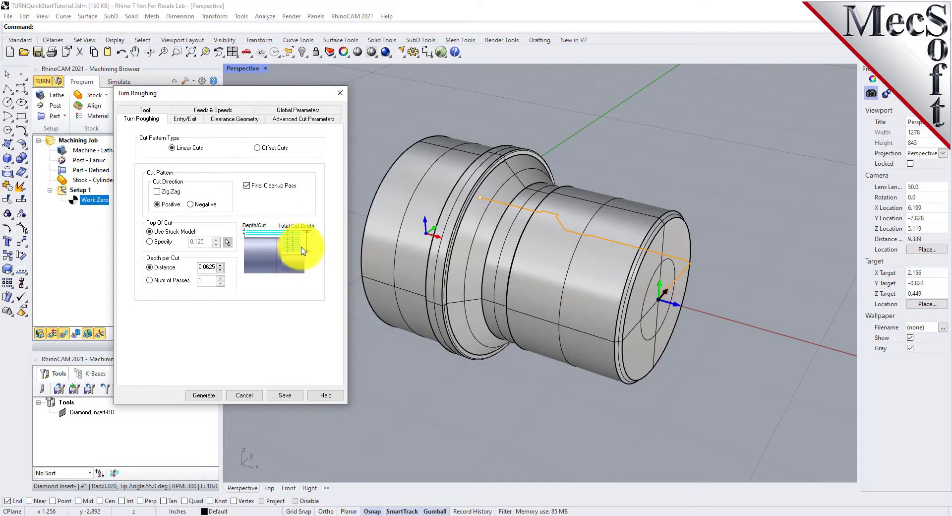
left_click(257, 148)
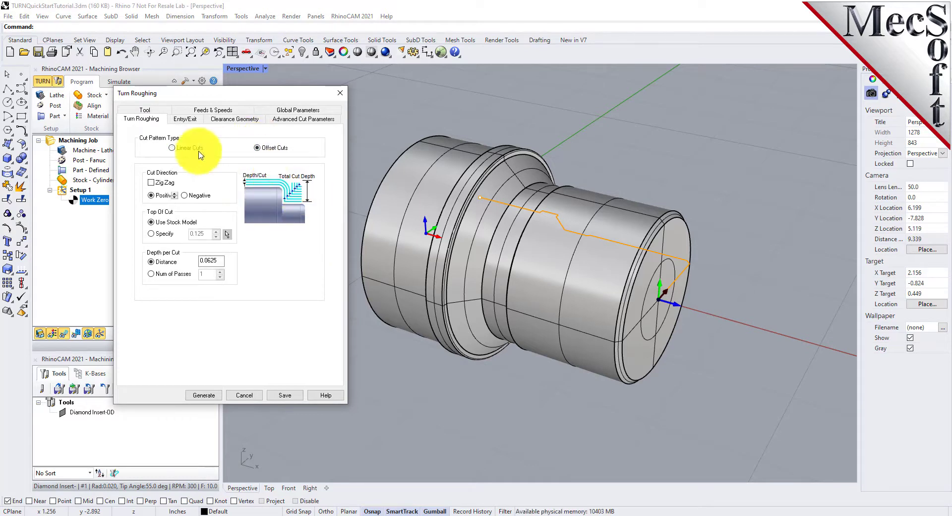
left_click(173, 148)
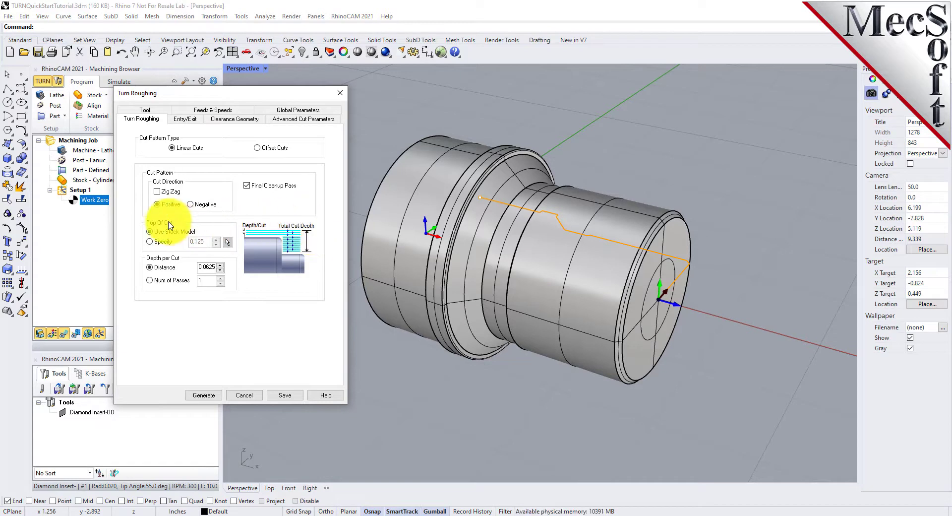
- Turn off the roughing operation's Final Cleanup Pass and generate its toolpath after reviewing the entry and exit motions
left_click(247, 185)
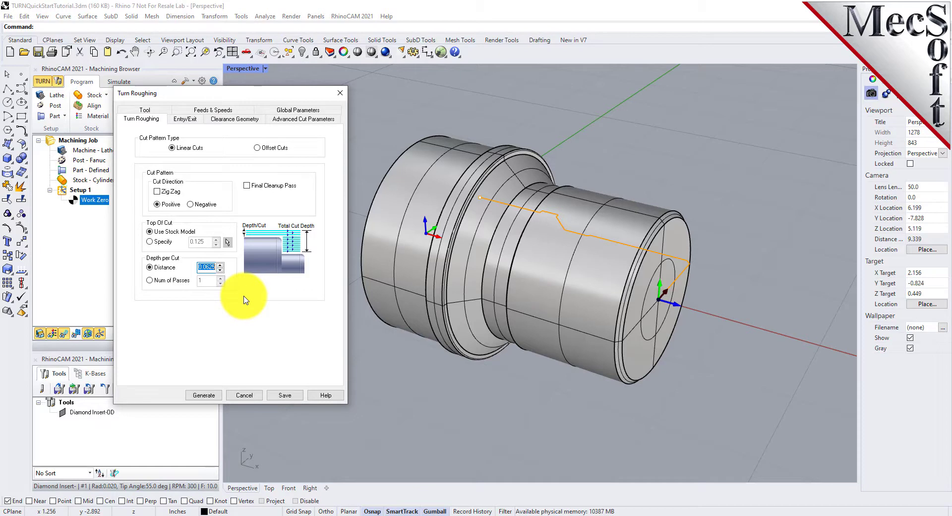
left_click(184, 119)
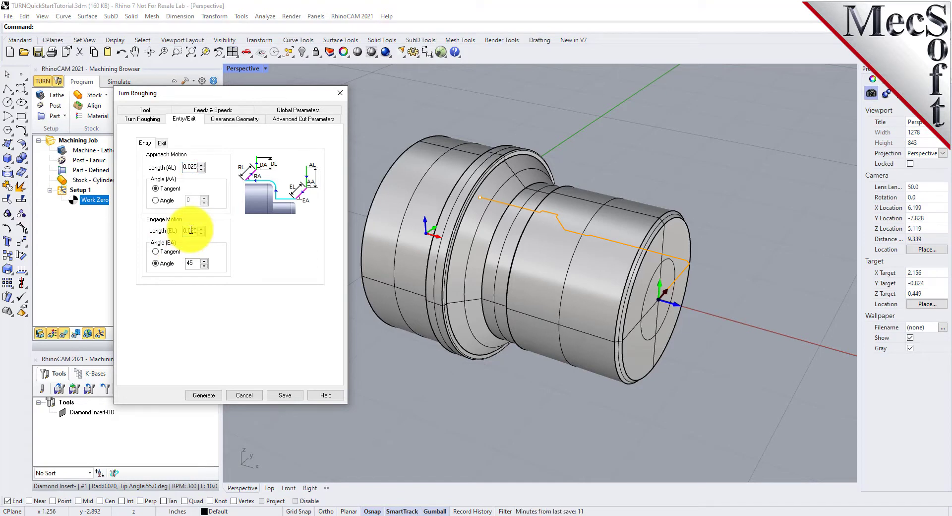
left_click(161, 143)
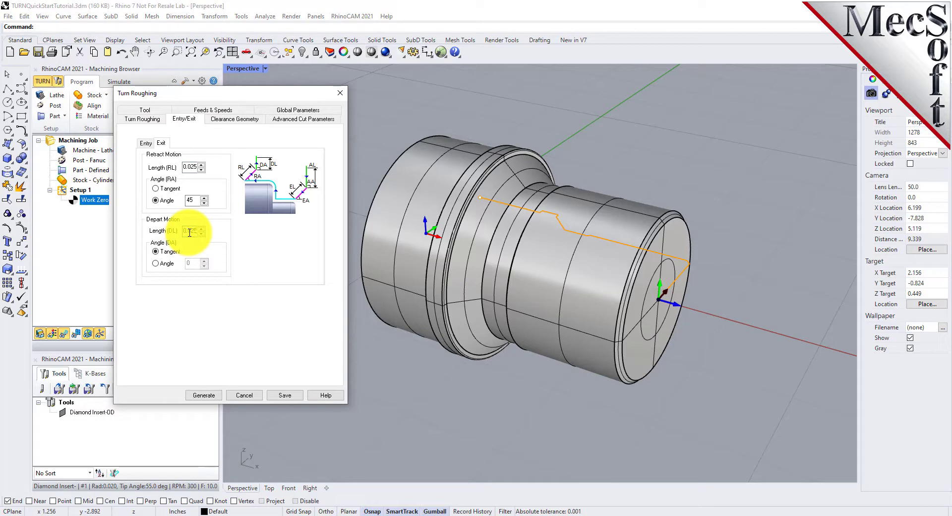
left_click(203, 396)
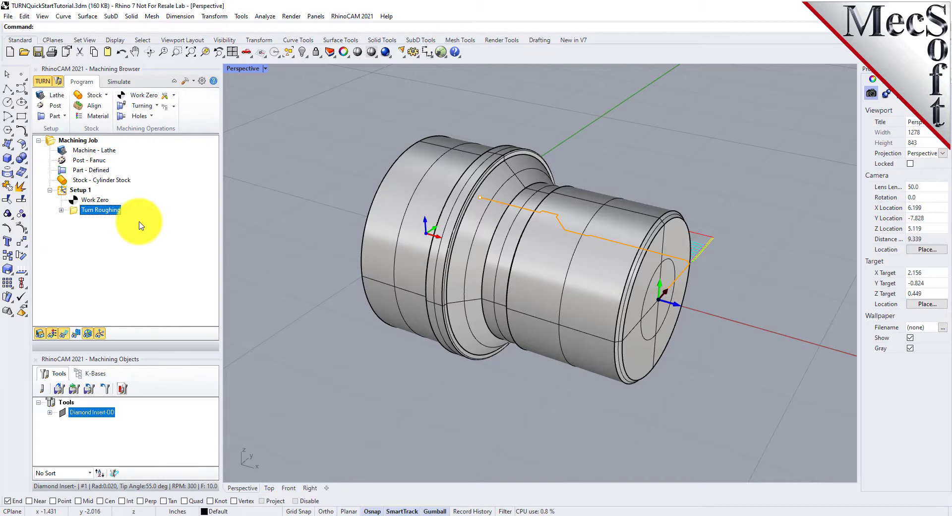
- Inspect the Turn Roughing toolpath in the Top view
left_click(251, 54)
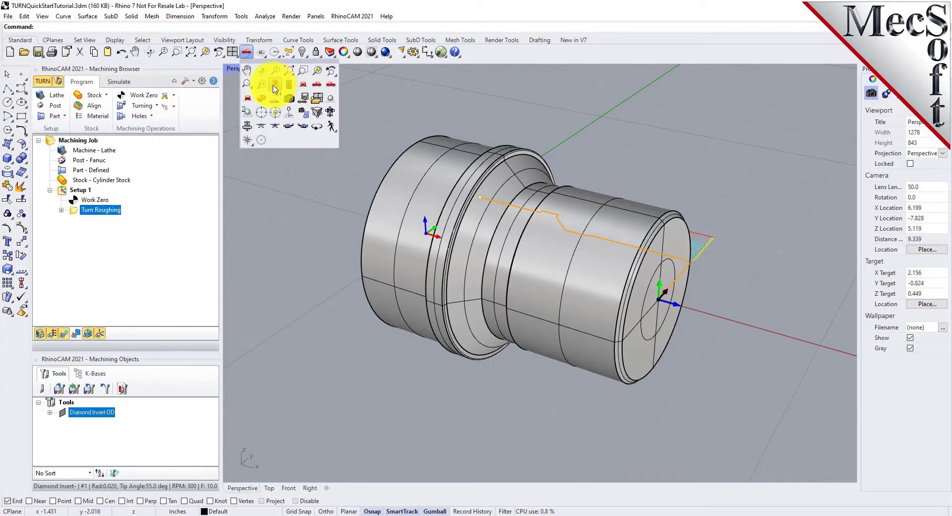
left_click(274, 89)
scroll(432, 317, "down", 2)
scroll(471, 176, "up", 3)
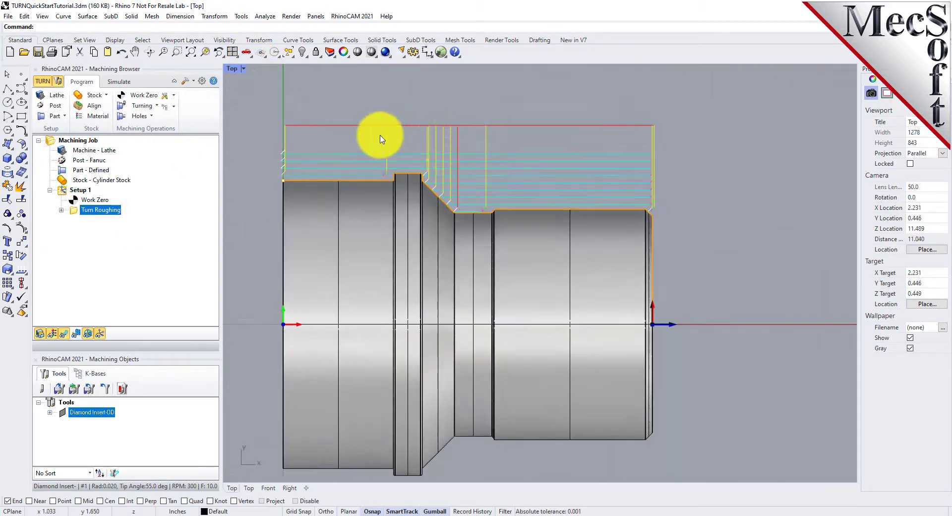
scroll(292, 136, "up", 2)
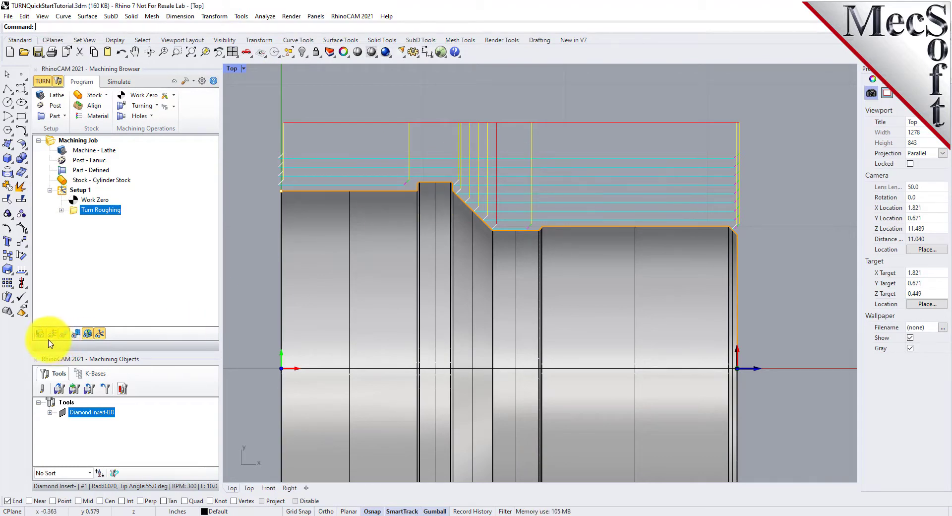
- Increase the toolpath display thickness in the toolpath preferences
left_click(64, 334)
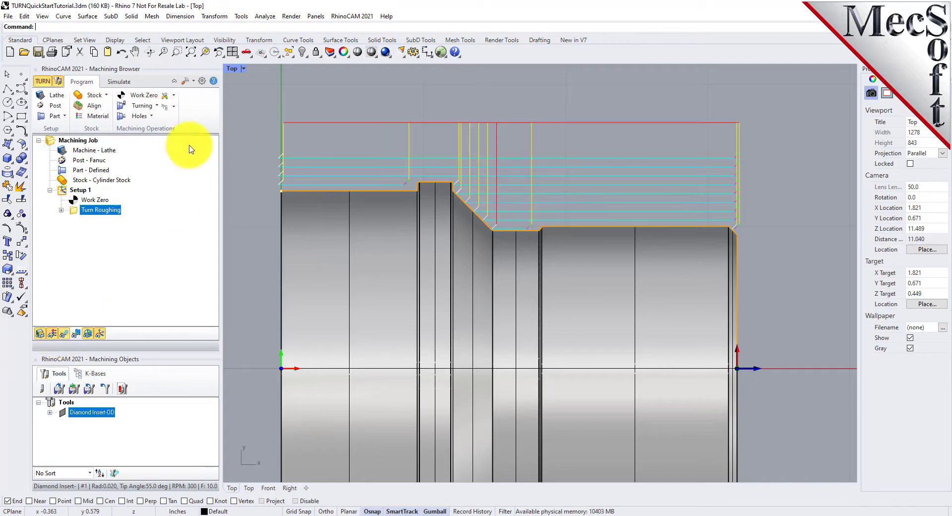
left_click(202, 81)
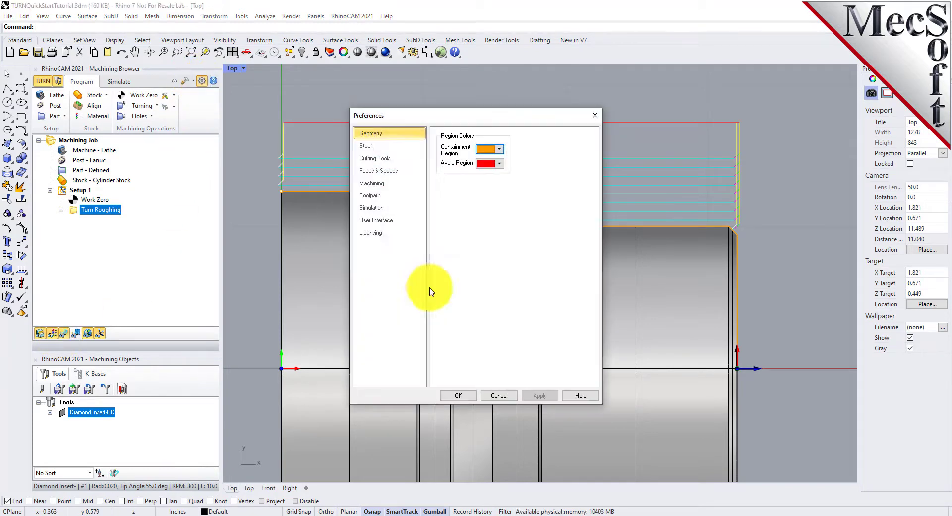
left_click(377, 195)
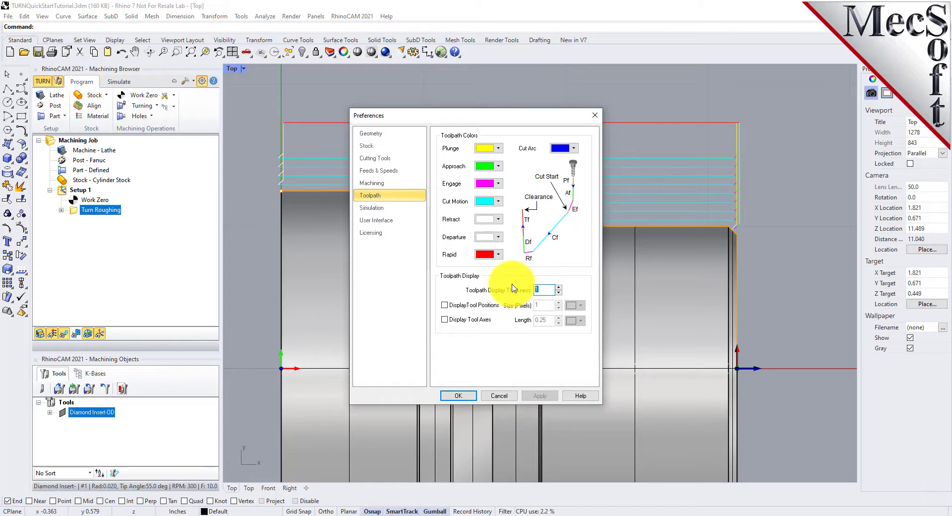
left_click(446, 395)
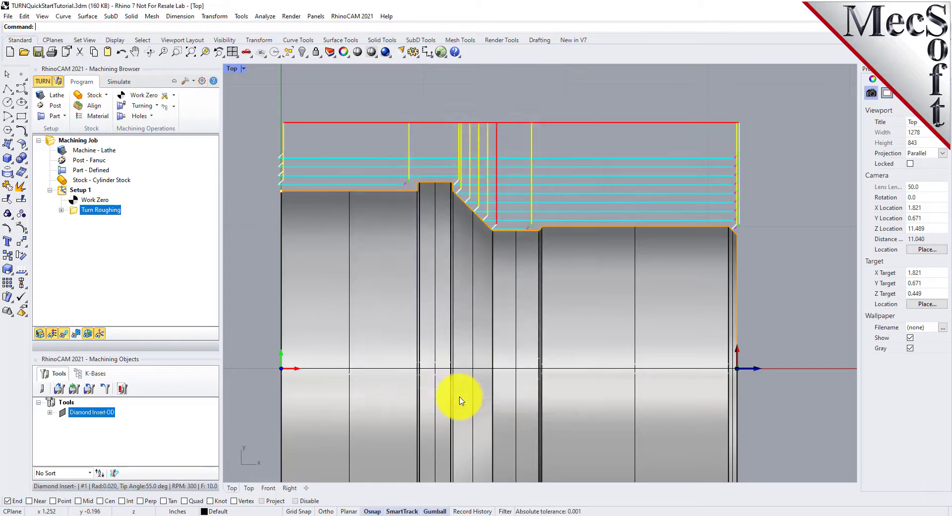
scroll(545, 124, "down", 3)
scroll(557, 238, "down", 3)
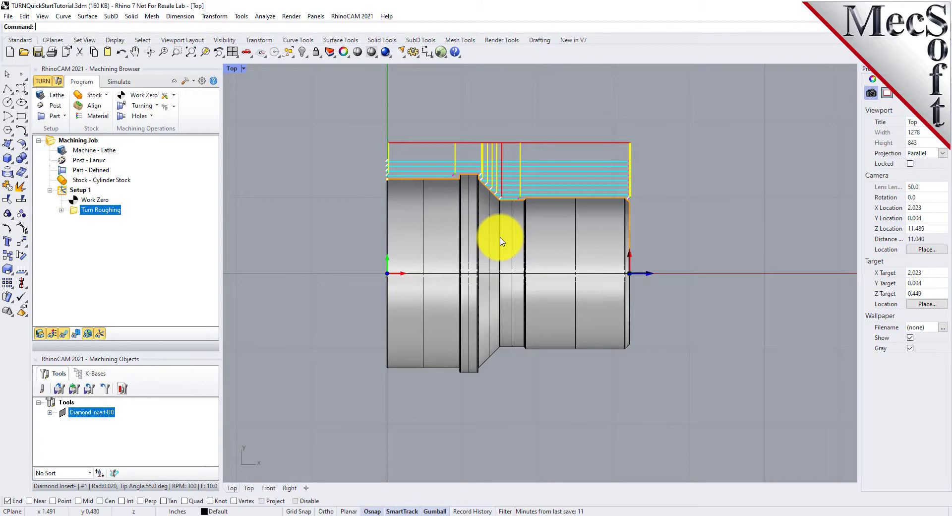
- Return to the Perspective view and switch to simulation mode, viewing the roughing toolpath from the opposite side
left_click(246, 52)
left_click(265, 105)
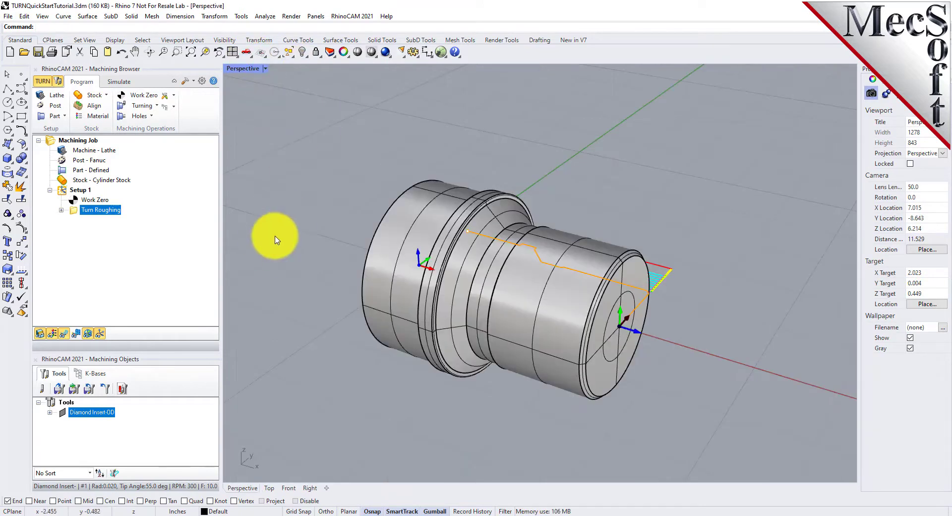
left_click(118, 82)
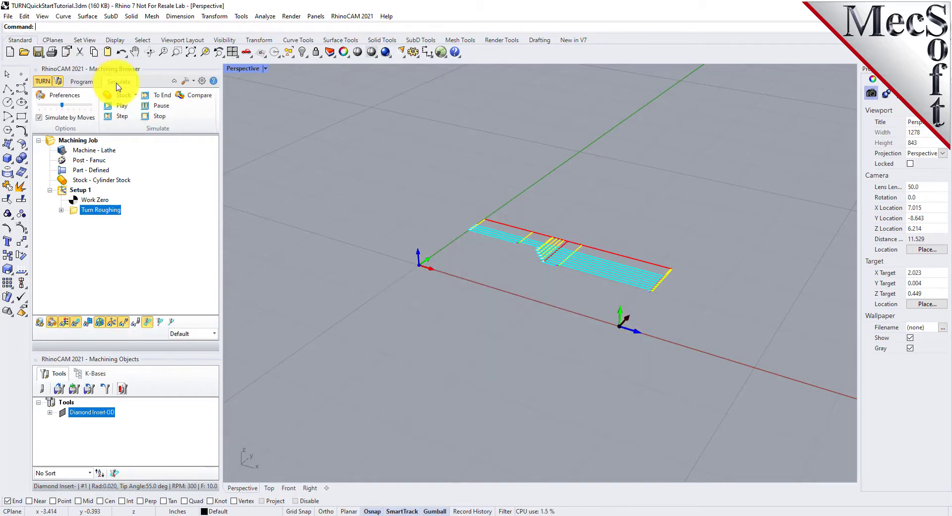
right_click_drag(698, 271, 471, 200)
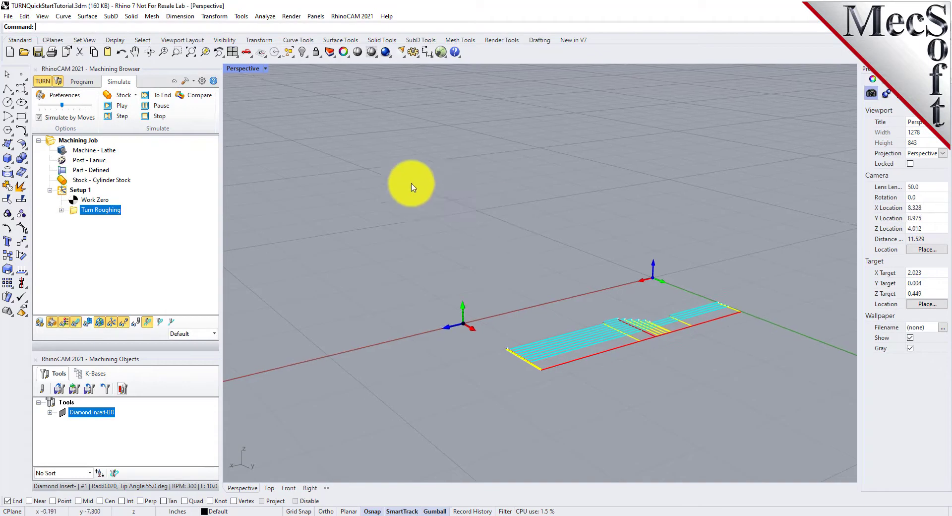
scroll(471, 200, "down", 2)
scroll(502, 254, "down", 2)
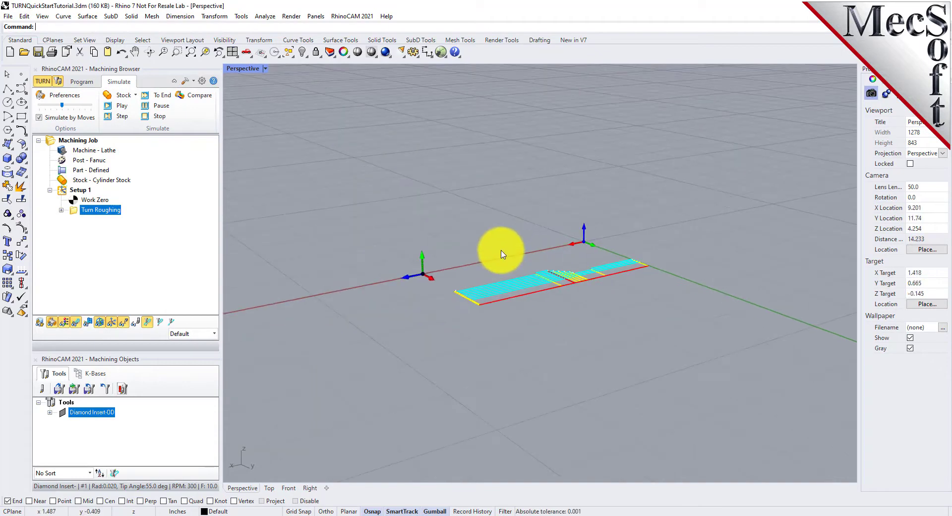
scroll(501, 254, "up", 4)
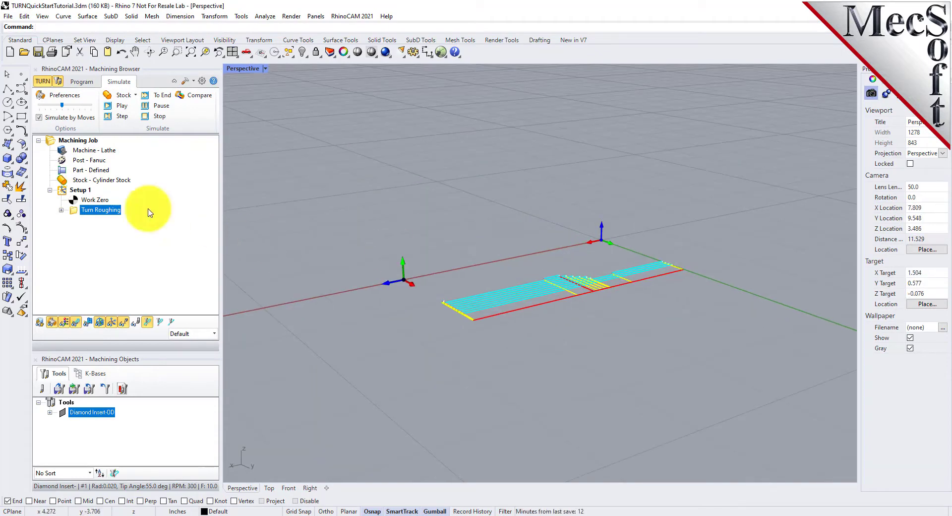
- Set the simulation display to 3 Quarter and the accuracy to Fine, and turn off Simulate by Moves
left_click(57, 95)
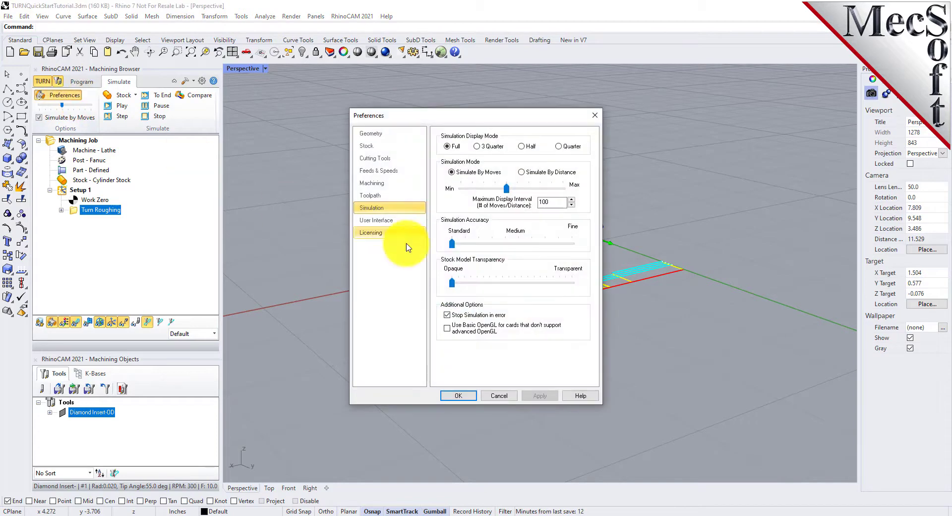
left_click(477, 147)
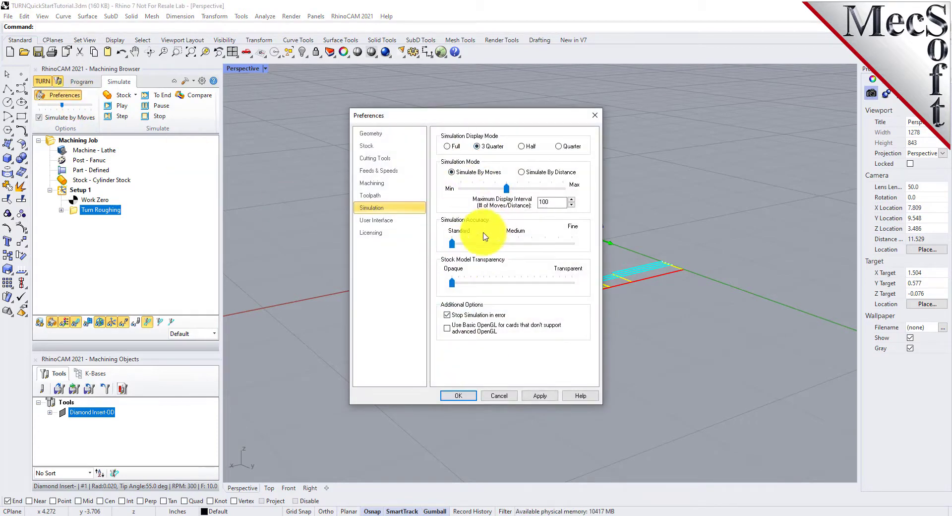
left_click_drag(451, 243, 573, 244)
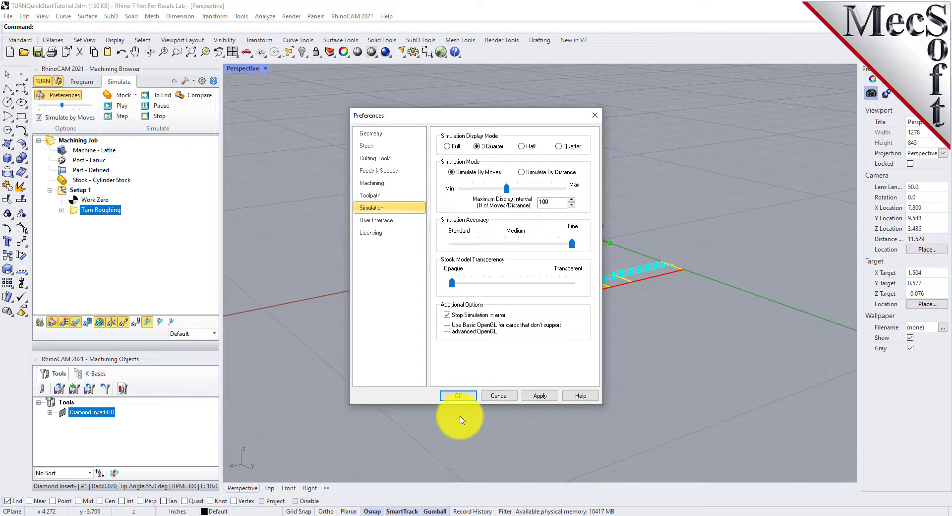
left_click(457, 396)
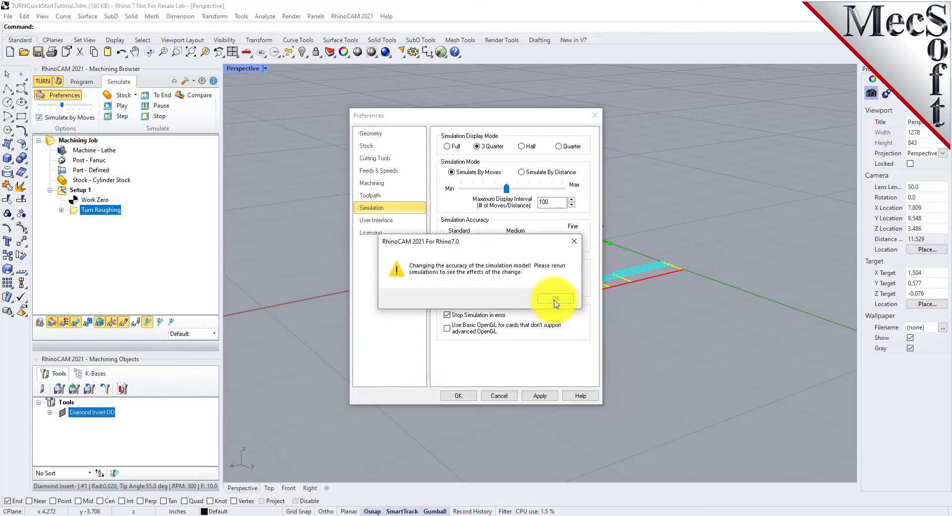
left_click(555, 299)
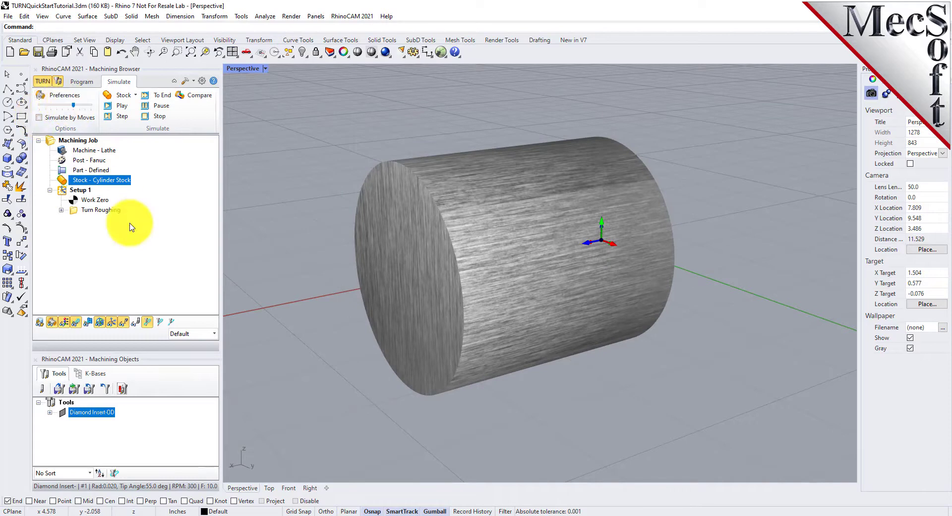
- Simulate the Turn Roughing operation and replay it at a lower simulation speed
left_click(75, 211)
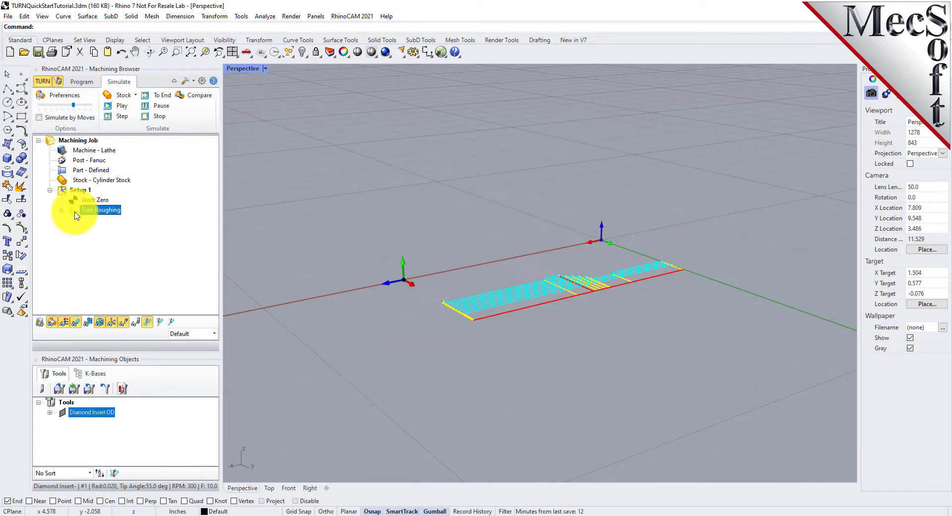
left_click(123, 106)
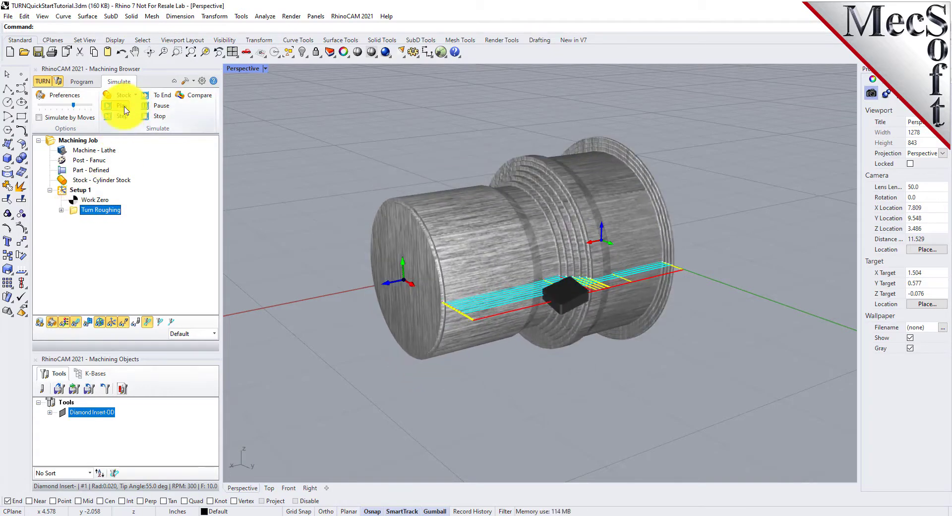
left_click_drag(72, 105, 45, 106)
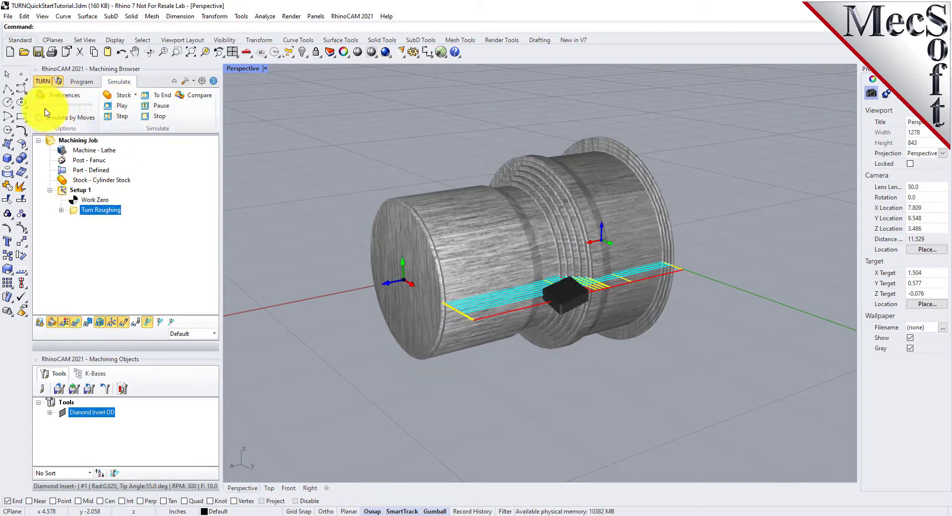
left_click(155, 115)
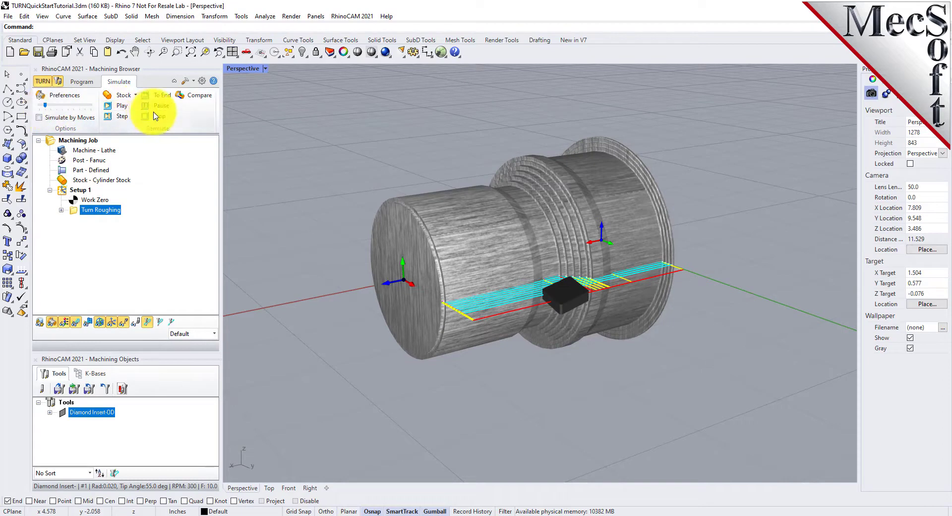
left_click(121, 106)
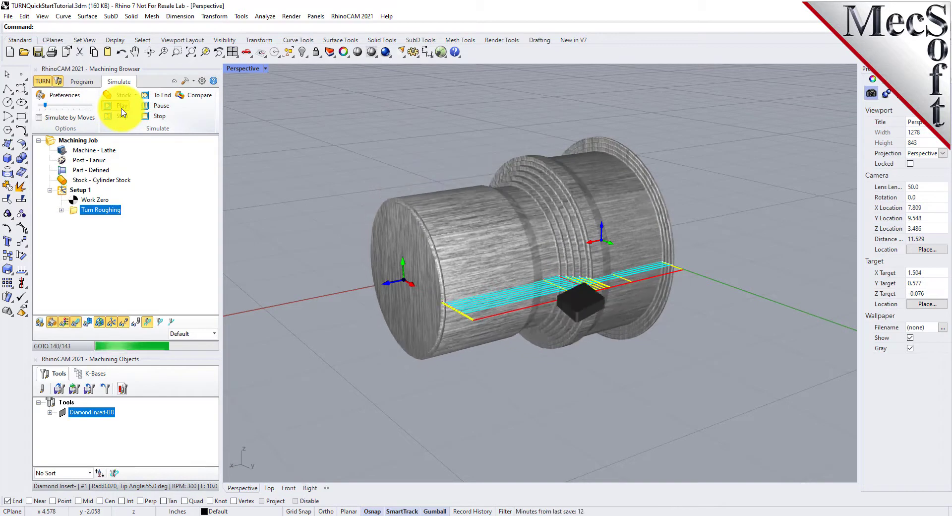
- Examine the three-quarter cutaway of the simulated stock together with the roughing toolpath
left_click(470, 290)
right_click_drag(470, 290, 522, 301)
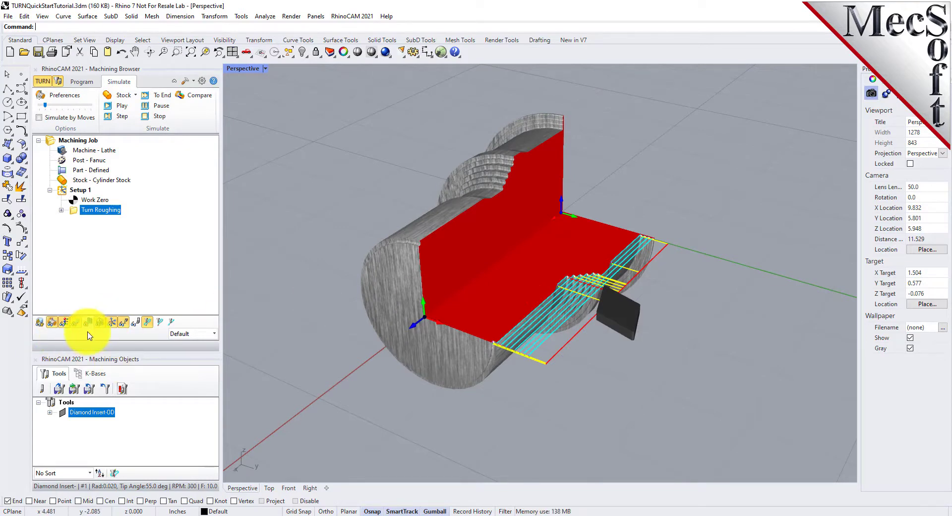
left_click(66, 322)
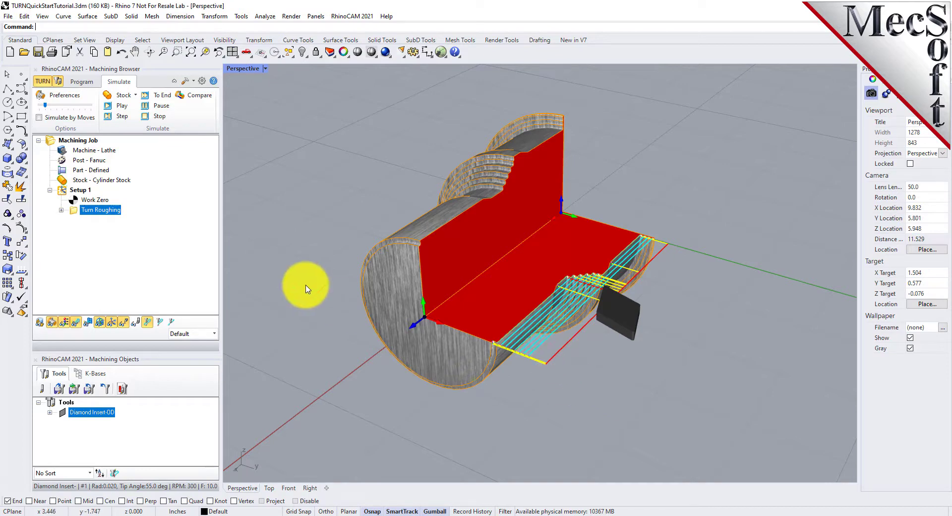
- Start a Turn Finishing operation with the Diamond Insert-OD tool and check its feeds and speeds
left_click(79, 83)
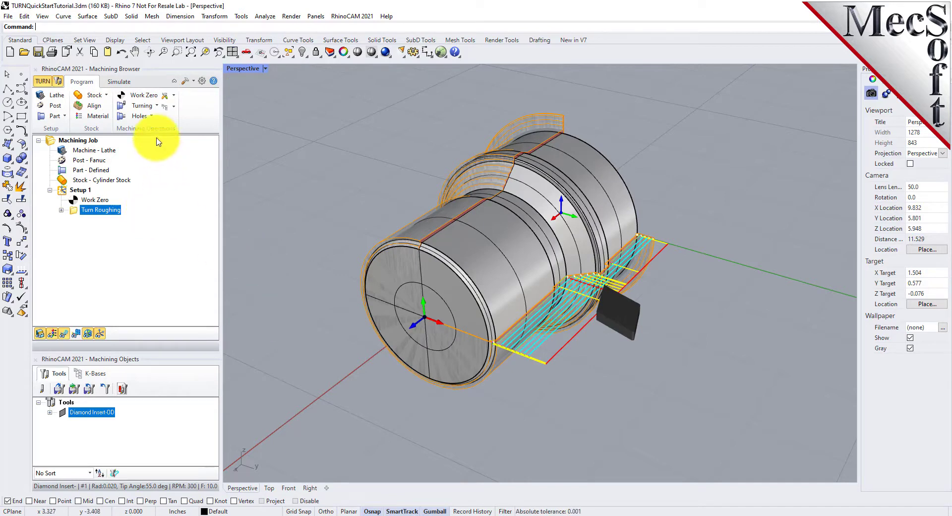
left_click(141, 105)
left_click(181, 135)
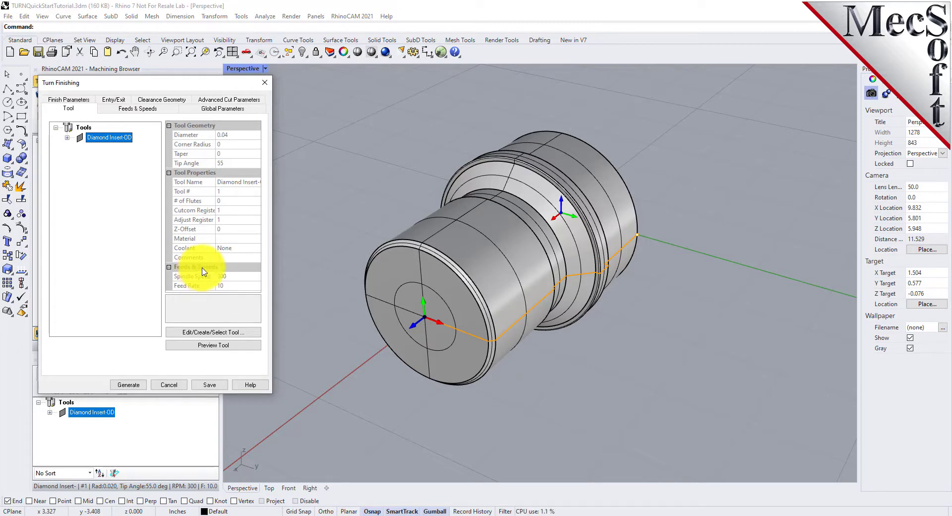
left_click(143, 108)
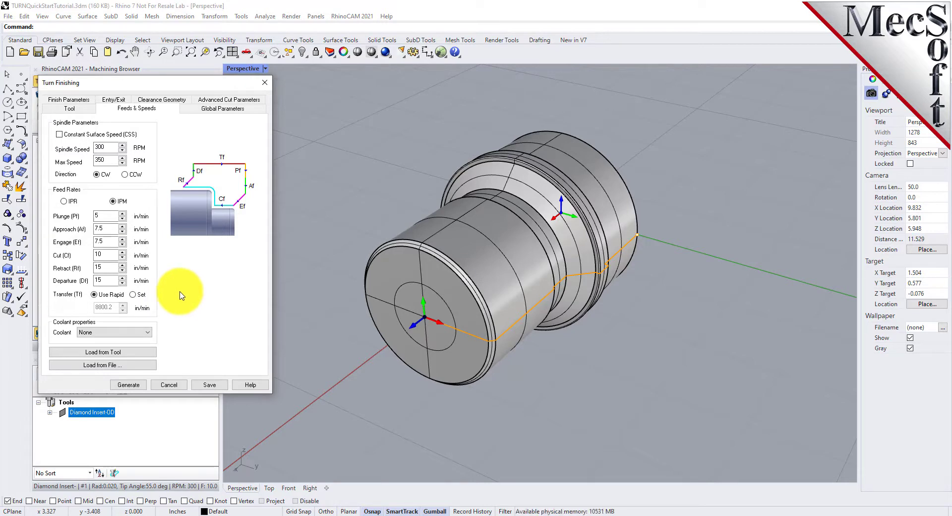
- Set the finishing operation's cut transfer to Clearance Plane with Automatic clearance, and check its global parameters
left_click(155, 100)
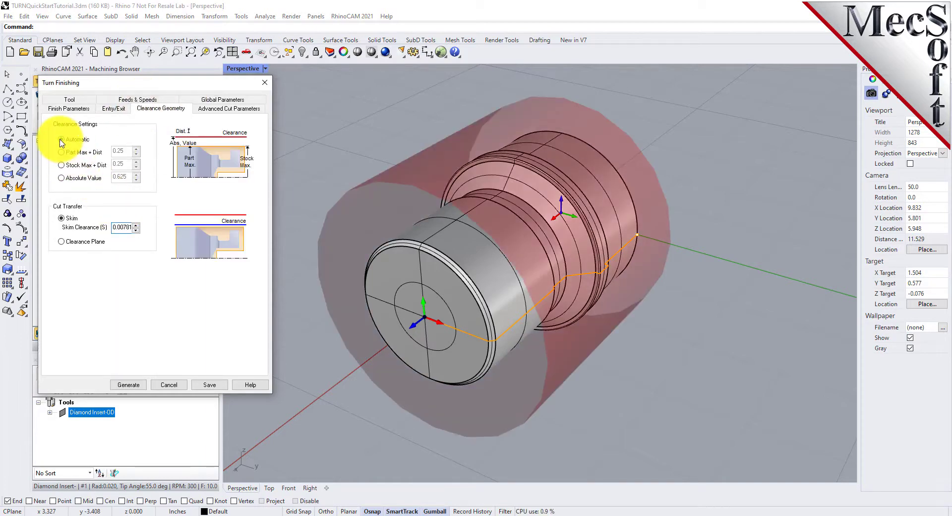
left_click(62, 241)
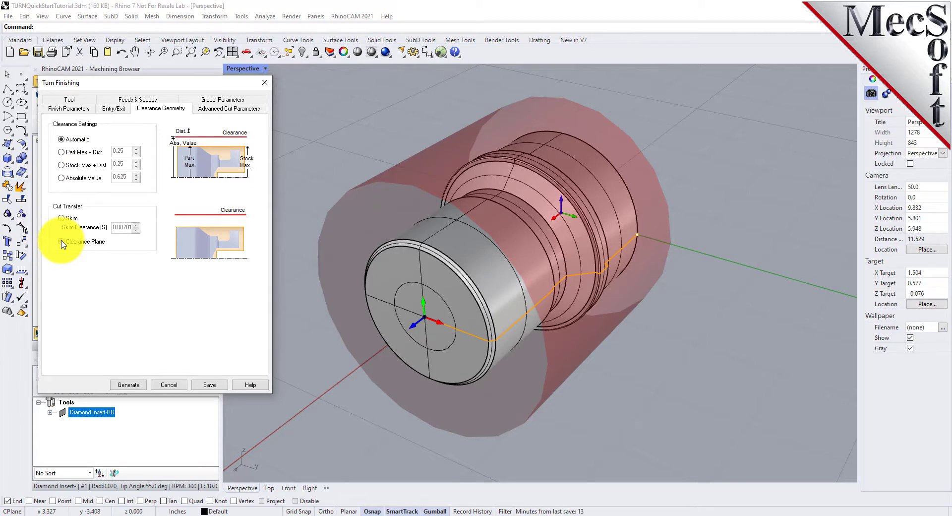
left_click(213, 101)
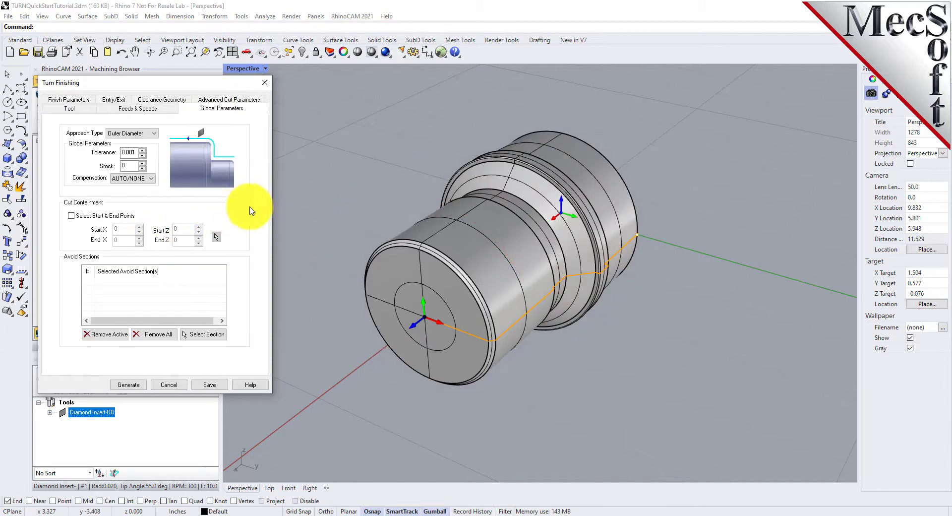
- Keep the finishing operation's approach type at Outer Diameter and check its stock value of 0
left_click(149, 133)
left_click(145, 143)
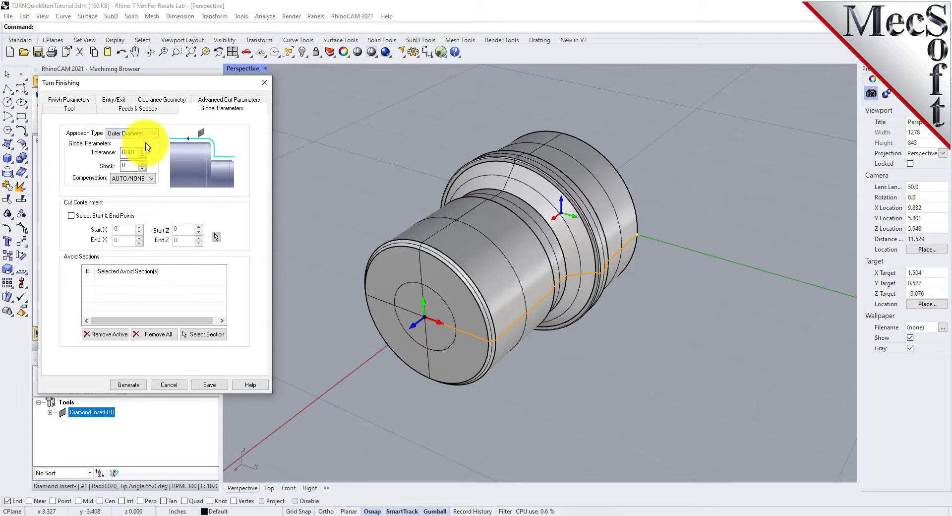
left_click(127, 165)
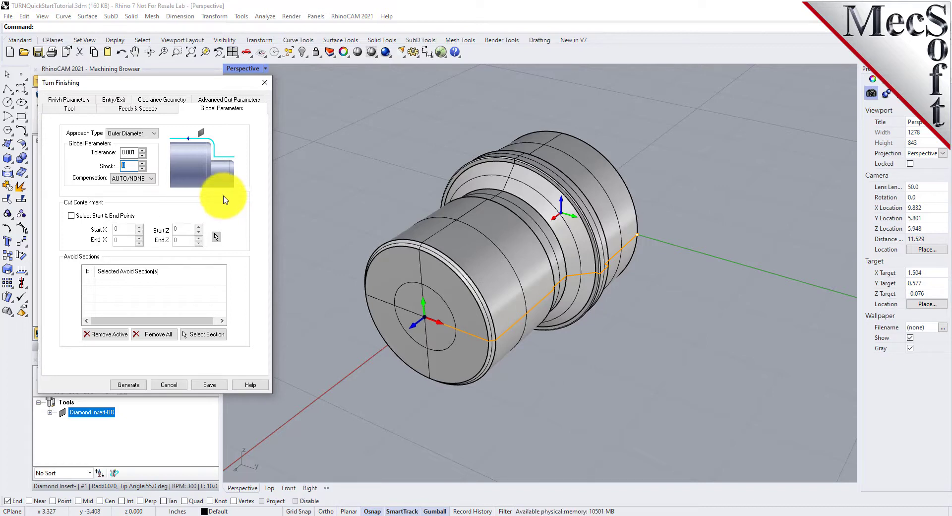
- Enable start and end point cut containment, picking the profile's front-face chamfer point as start and its far rear end as end
left_click(72, 216)
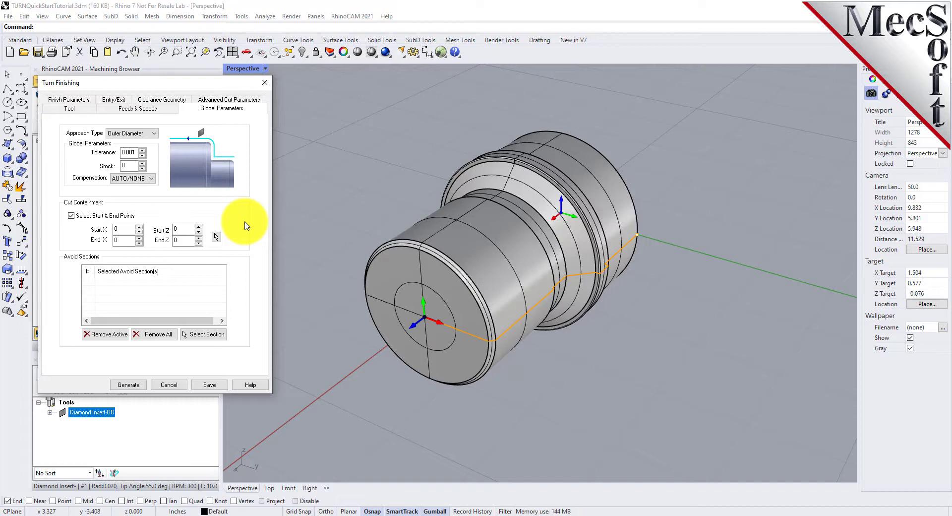
left_click(216, 237)
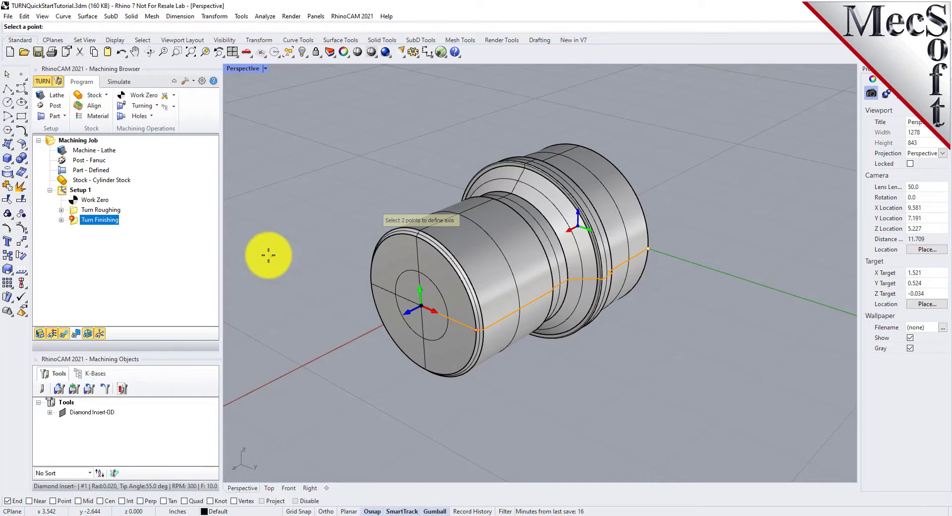
left_click(246, 51)
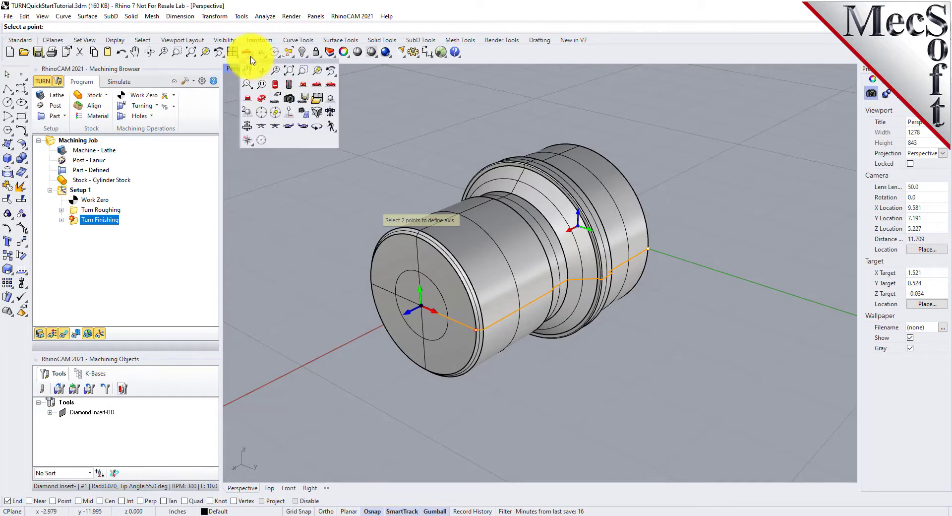
left_click(276, 86)
scroll(661, 291, "up", 2)
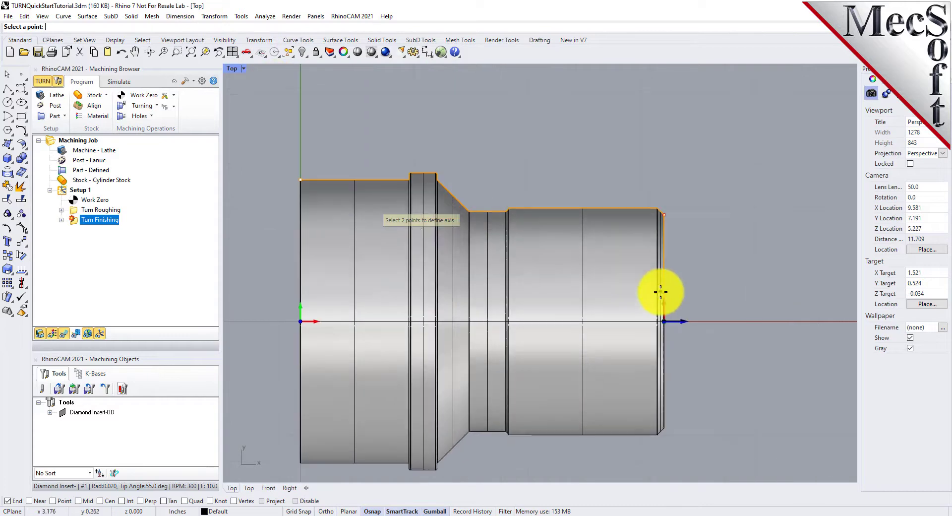
left_click(7, 501)
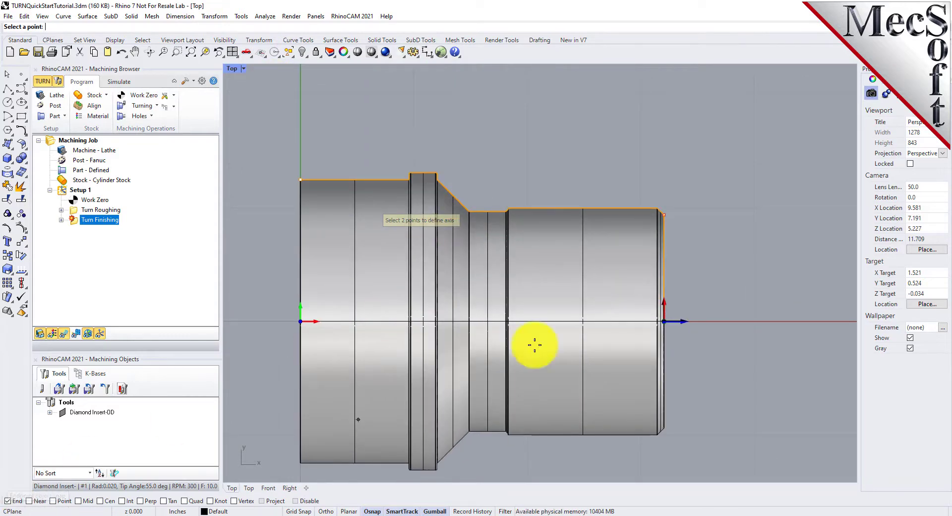
left_click(664, 215)
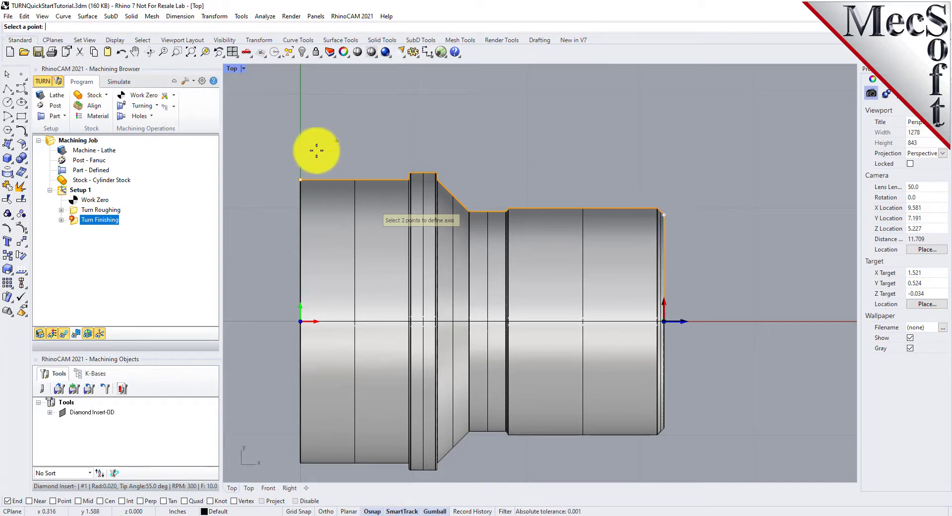
left_click(301, 179)
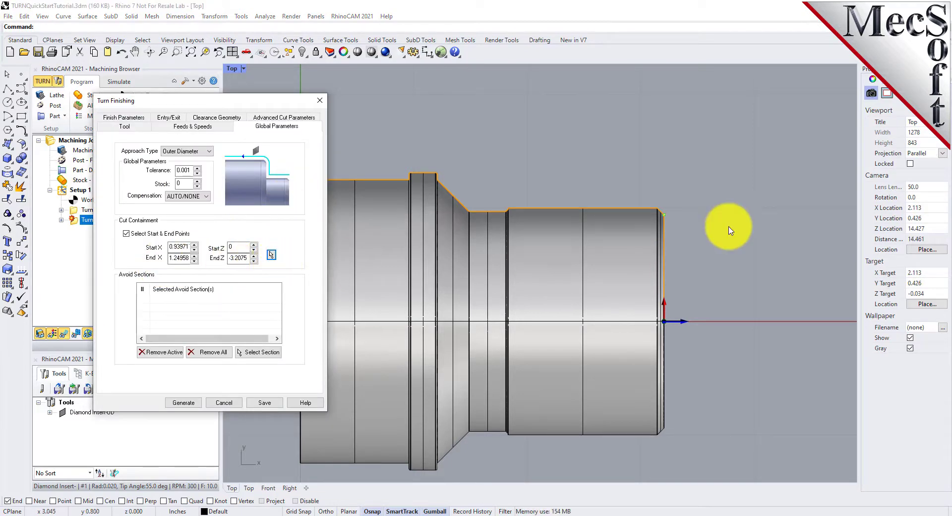
- Generate the Turn Finishing toolpath and play its cut simulation in a perspective view of the cutaway side
scroll(759, 159, "down", 2)
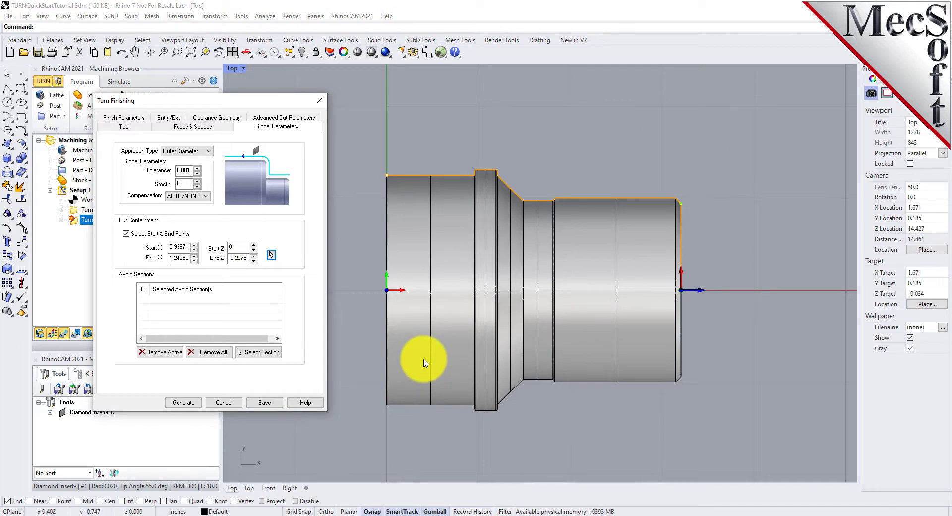
left_click(188, 403)
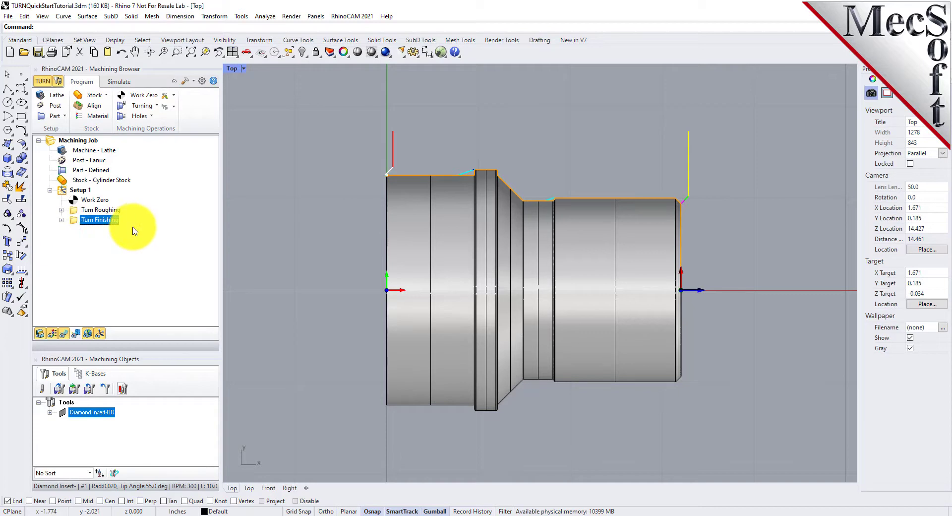
left_click(119, 82)
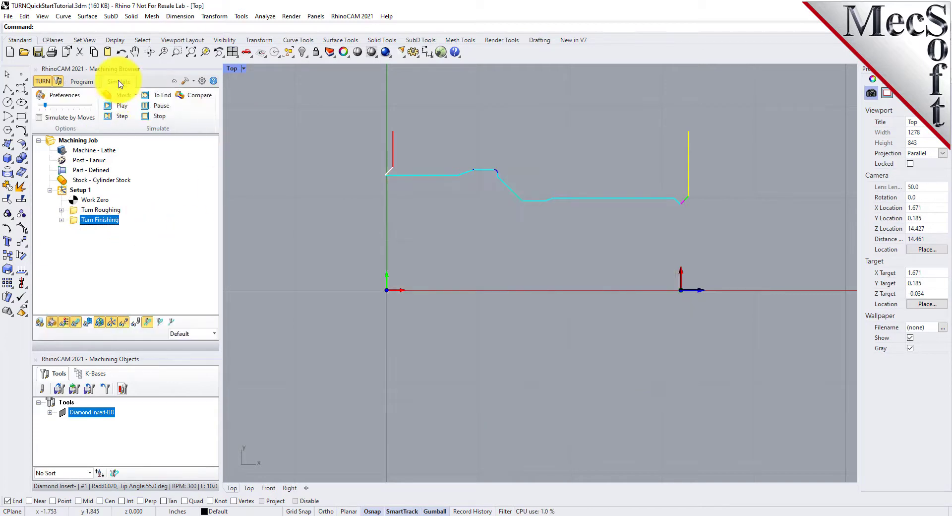
left_click(250, 57)
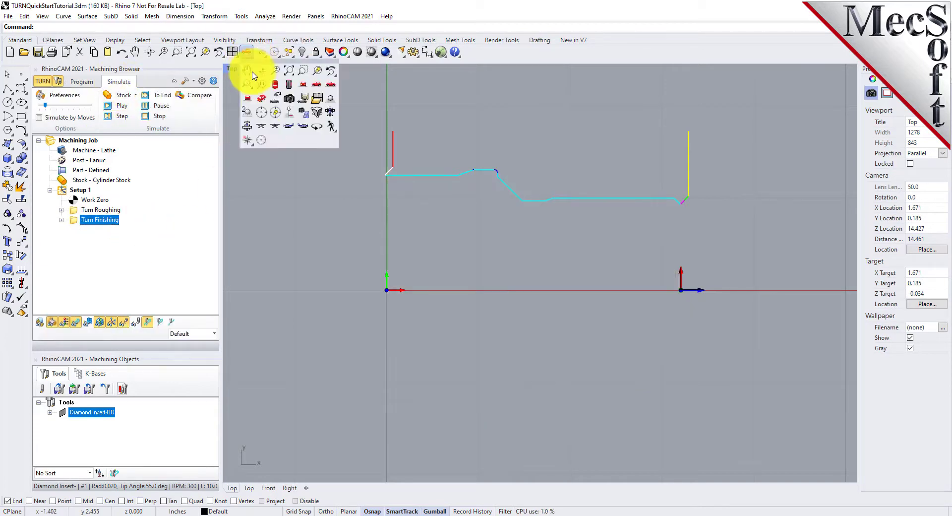
left_click(261, 99)
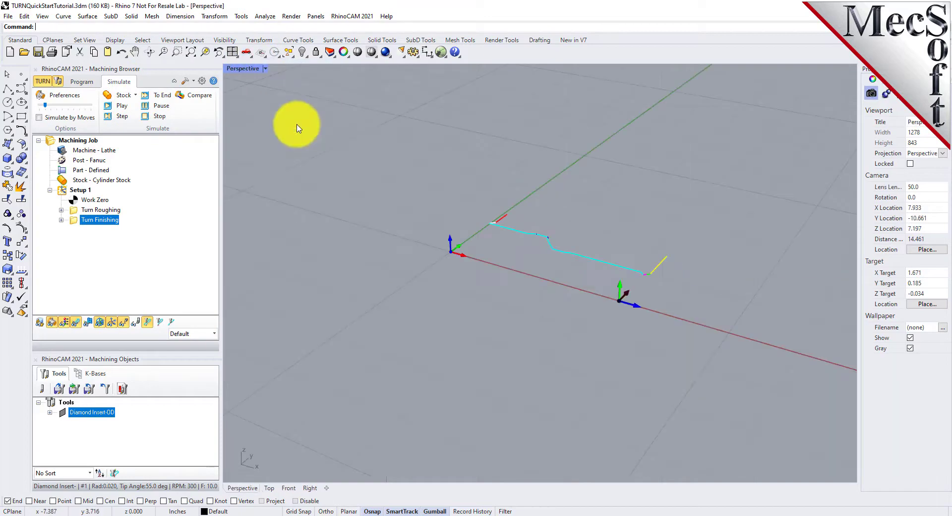
left_click(150, 52)
left_click_drag(404, 248, 596, 287)
key("Escape")
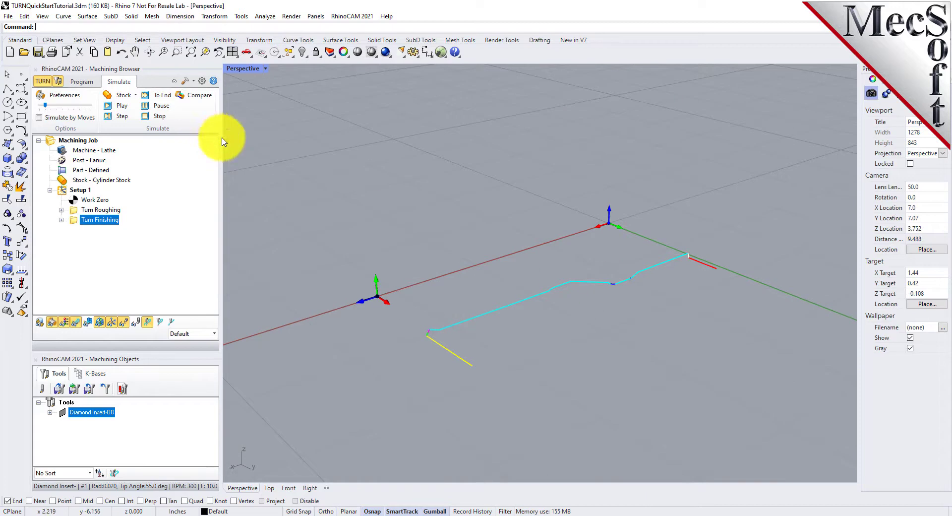
left_click(122, 107)
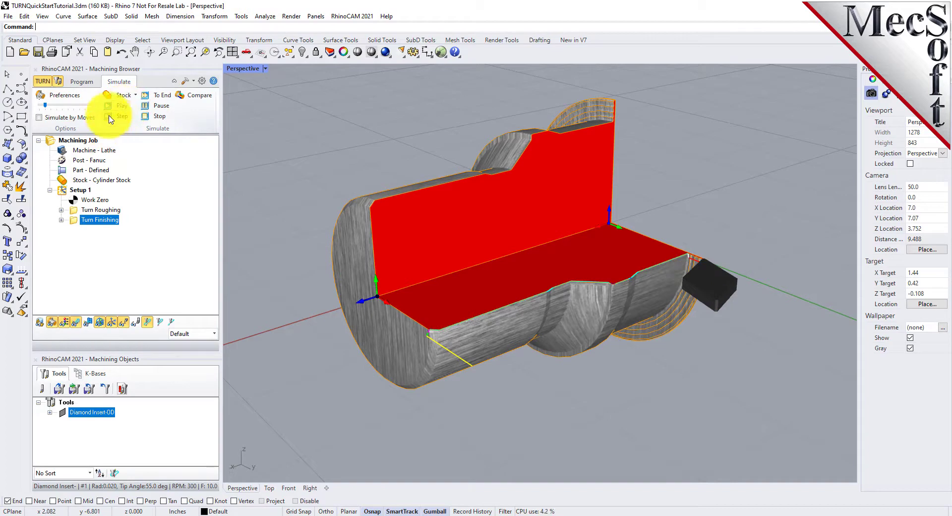
left_click(124, 108)
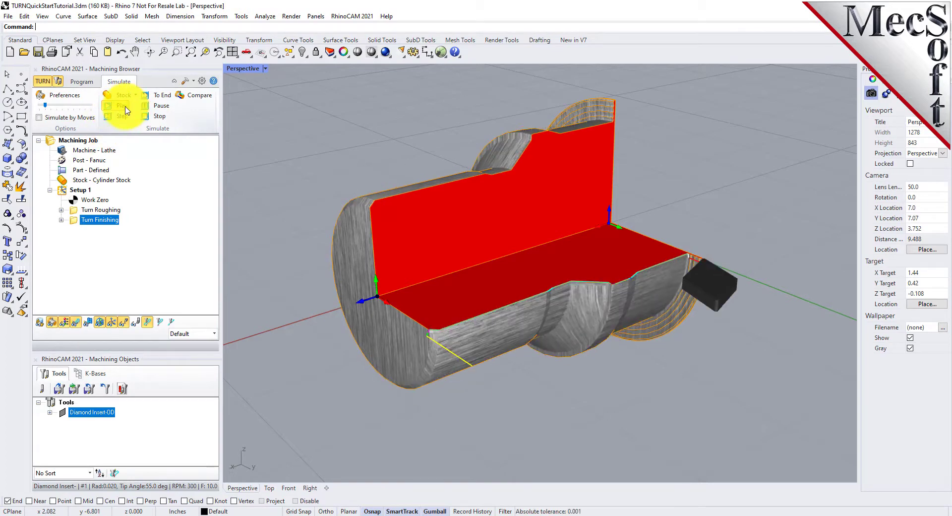
- Post Setup 1 with the Fanuc post as TURNQuickStartTutorial_Setup 1.nc, view the G-code file and close it
left_click(64, 192)
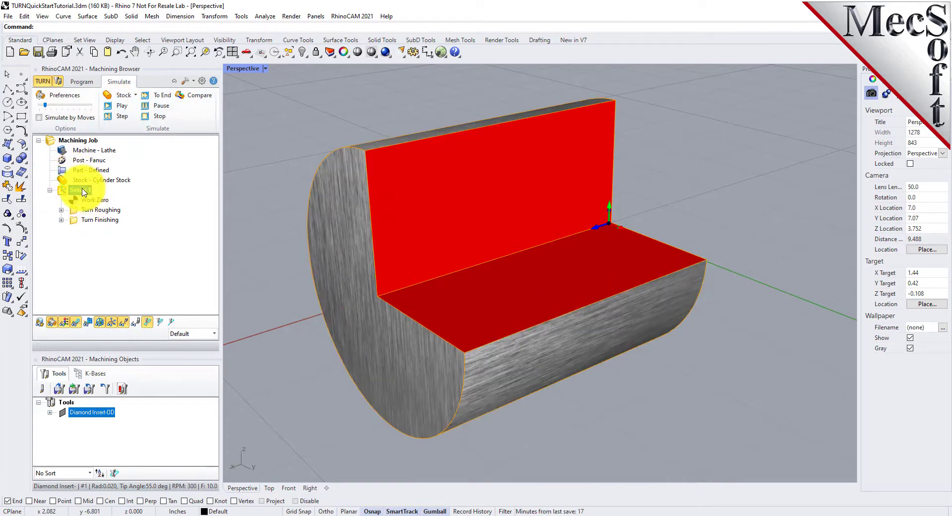
right_click(83, 193)
left_click(114, 205)
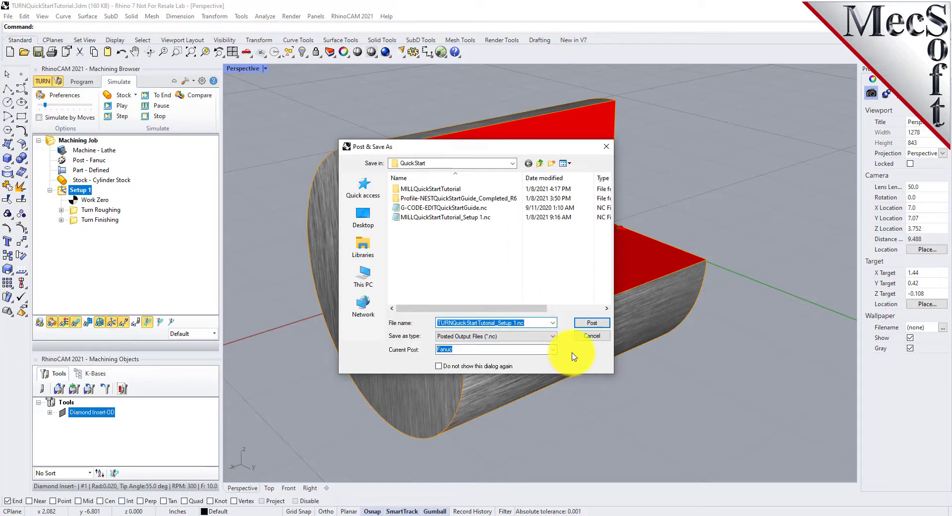
left_click(601, 322)
left_click_drag(917, 346, 513, 335)
mouse_move(503, 156)
left_mouse_down()
mouse_move(491, 405)
mouse_move(496, 145)
left_mouse_up()
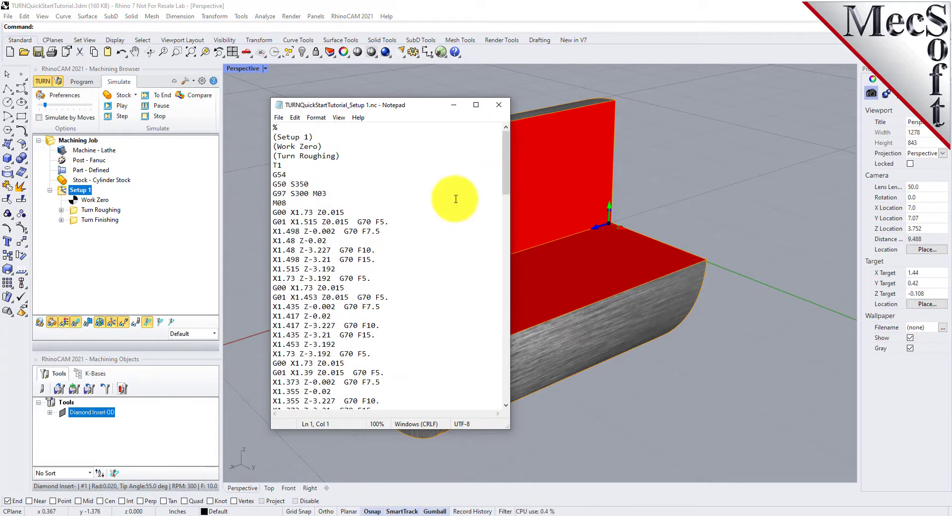
left_click(499, 107)
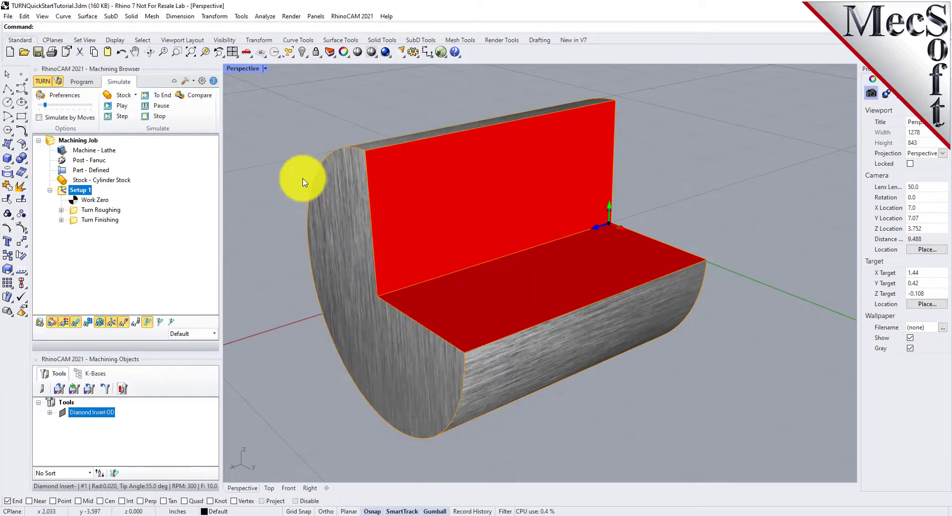
- Review the machining operations information for Setup 1, including each operation's tool, feed, spindle speed and machining time
left_click(83, 83)
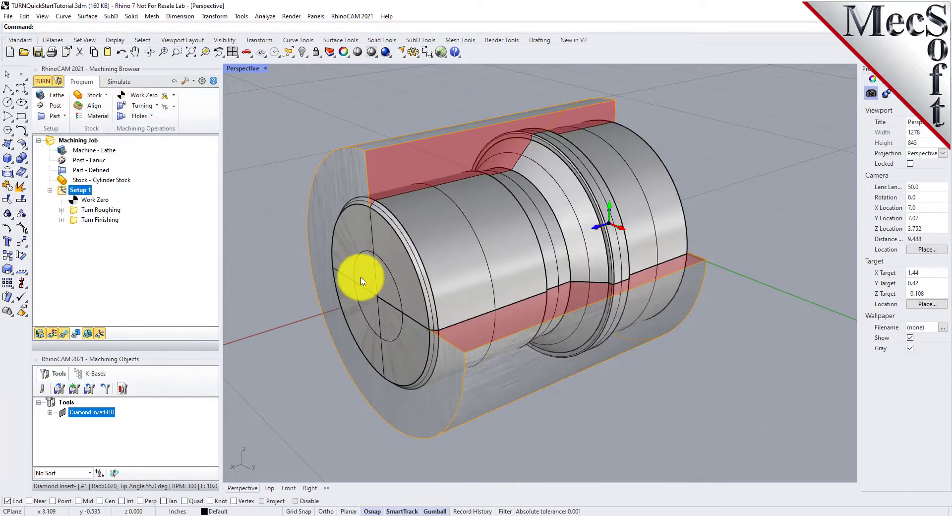
left_click(246, 52)
left_click(261, 99)
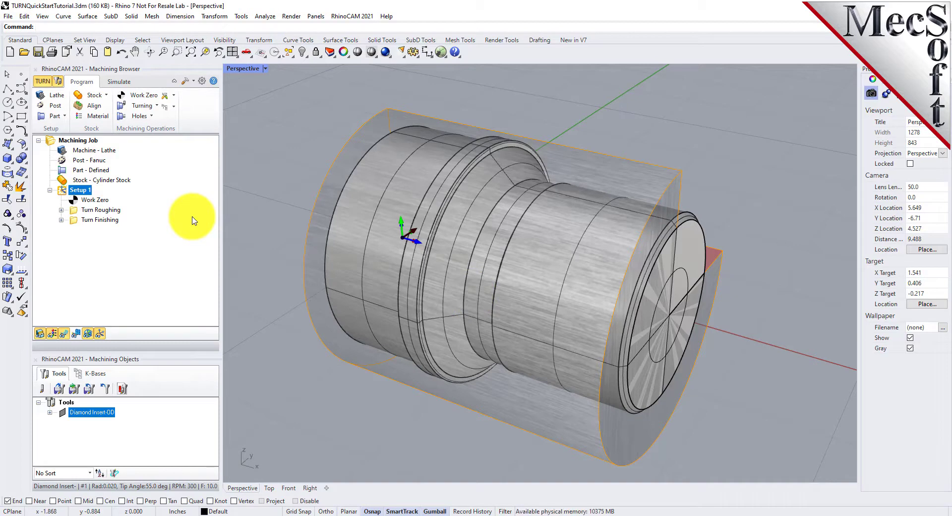
right_click(86, 191)
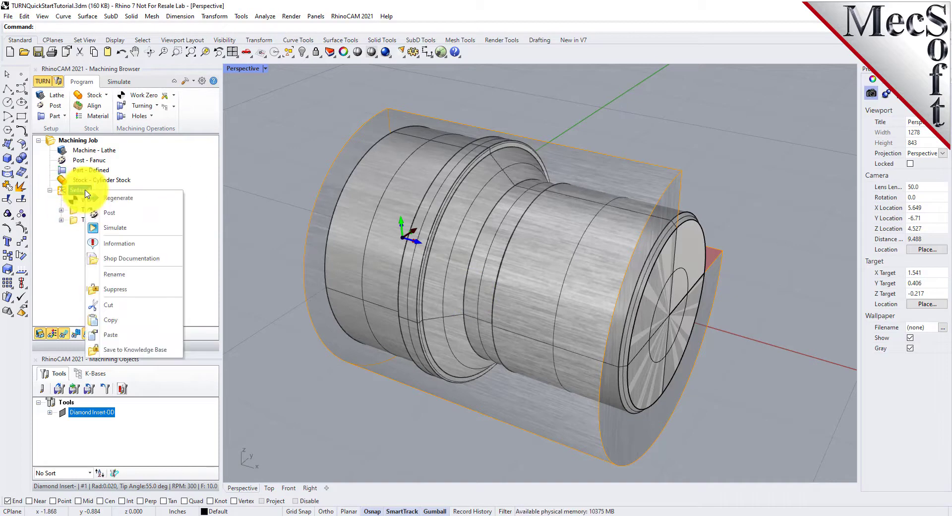
left_click(152, 244)
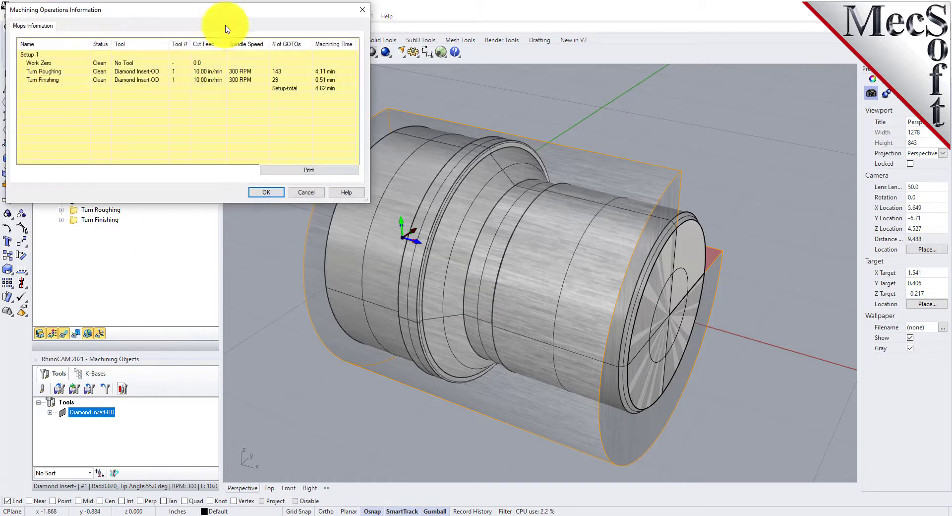
left_click_drag(209, 10, 405, 119)
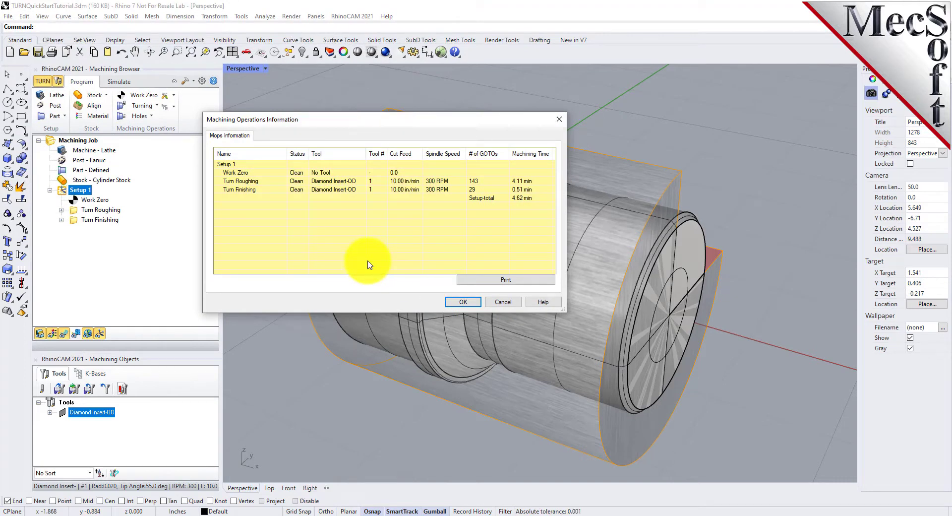
left_click(233, 164)
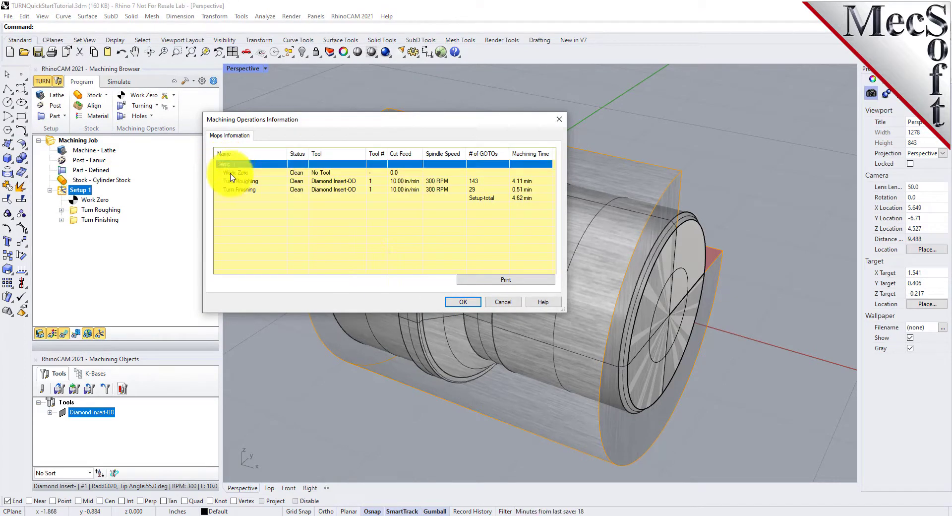
left_click(232, 173)
left_click(231, 182)
left_click(233, 189)
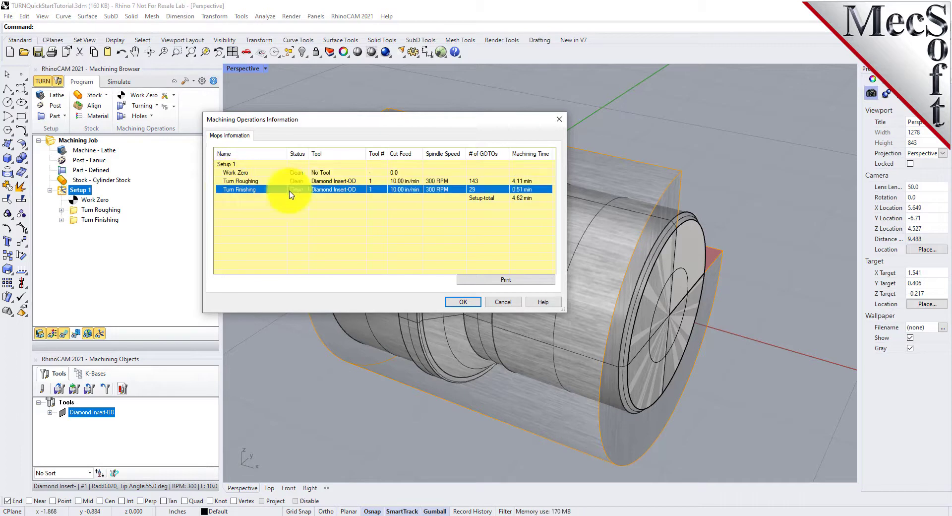
left_click(537, 197)
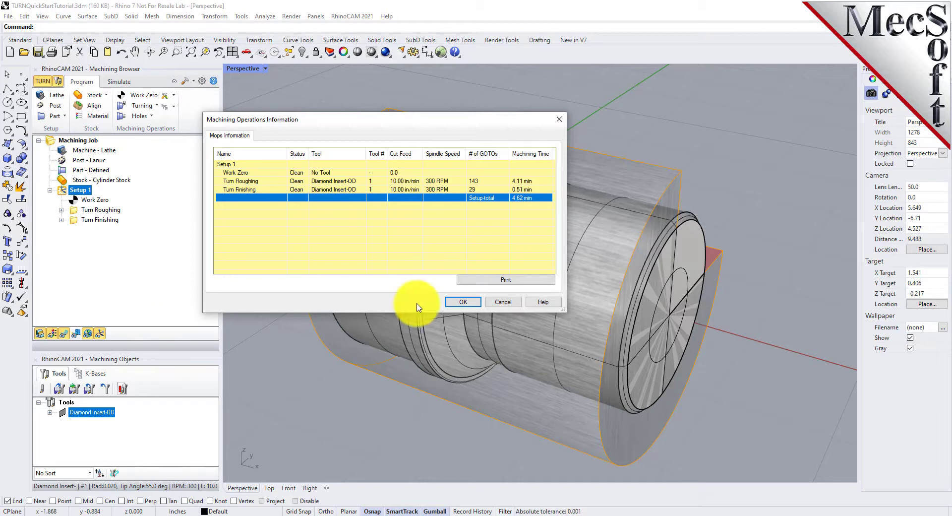
left_click(461, 302)
- Create HTML shop documentation for Setup 1 as TURNQuickStartTutorial.html, with the part view turned to the stock's cutaway side
left_click(150, 51)
left_click_drag(687, 234, 507, 236)
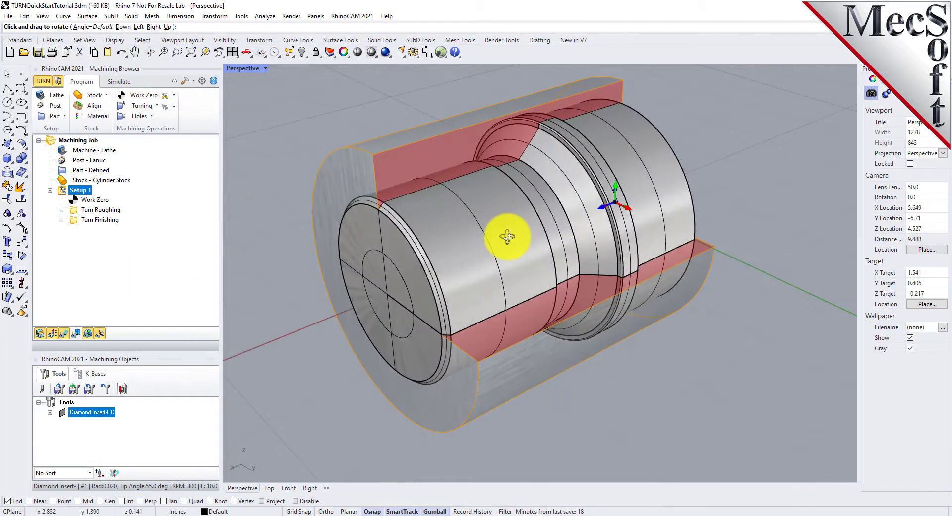
left_click_drag(536, 342, 512, 249)
key("Return")
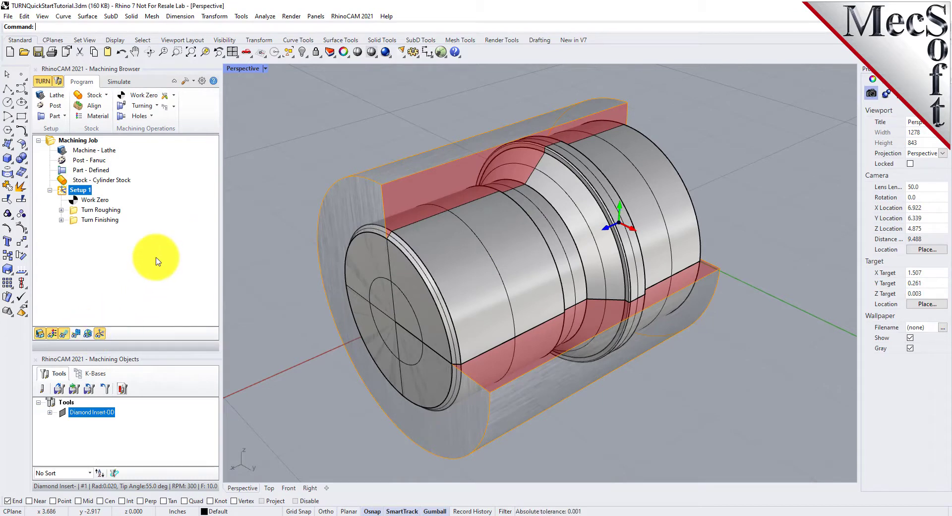
left_click(73, 200)
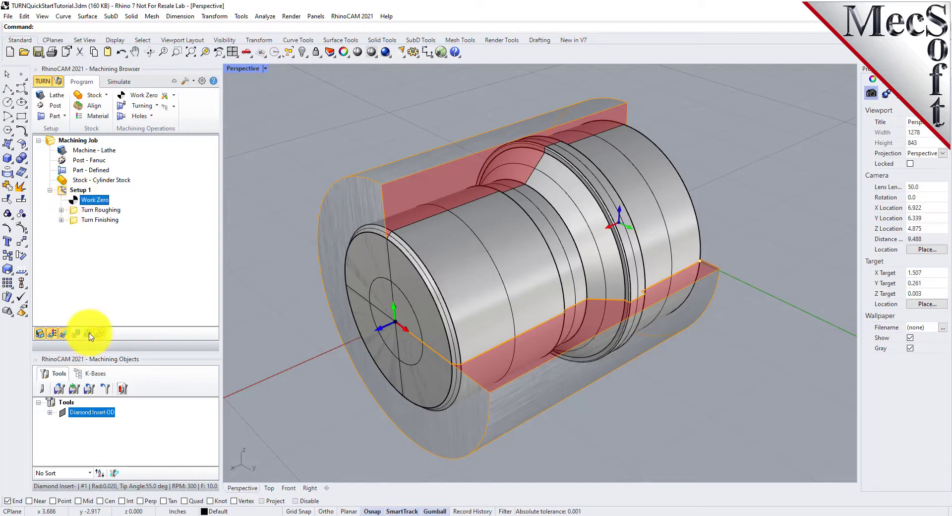
right_click(62, 192)
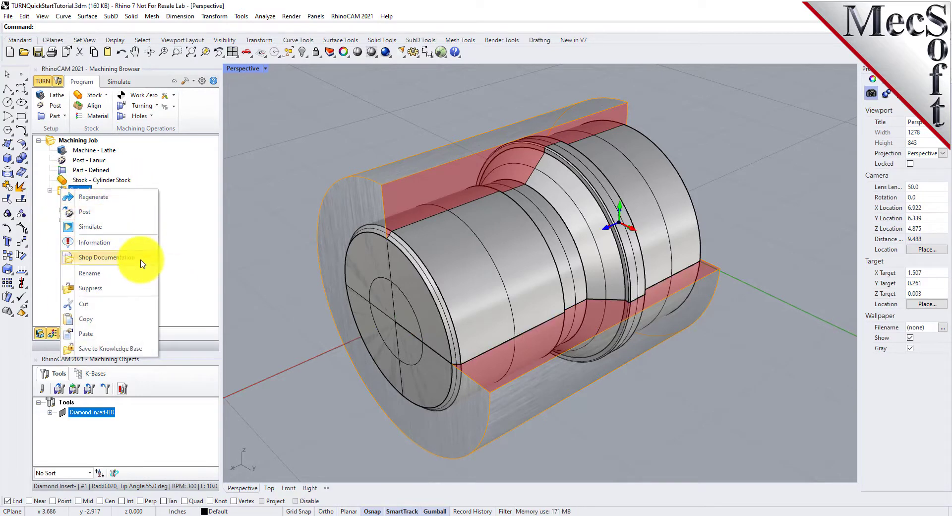
left_click(142, 263)
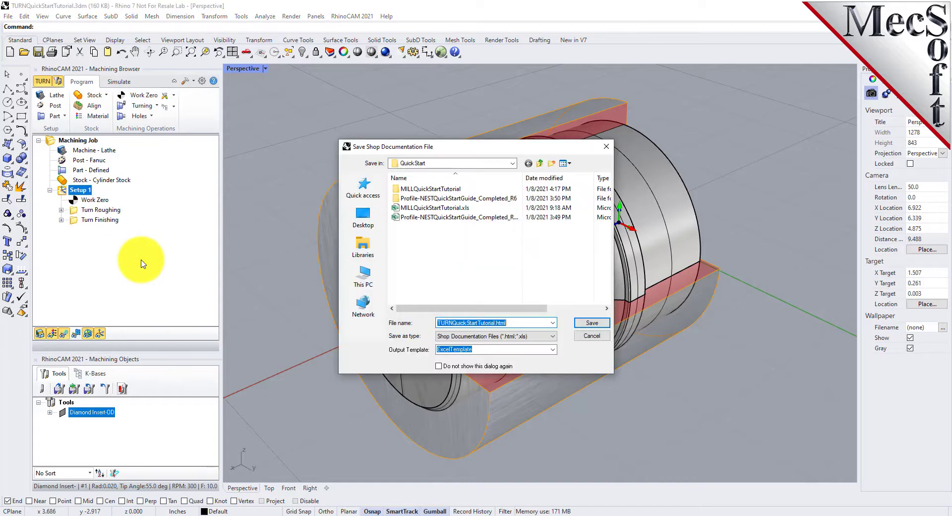
left_click(553, 349)
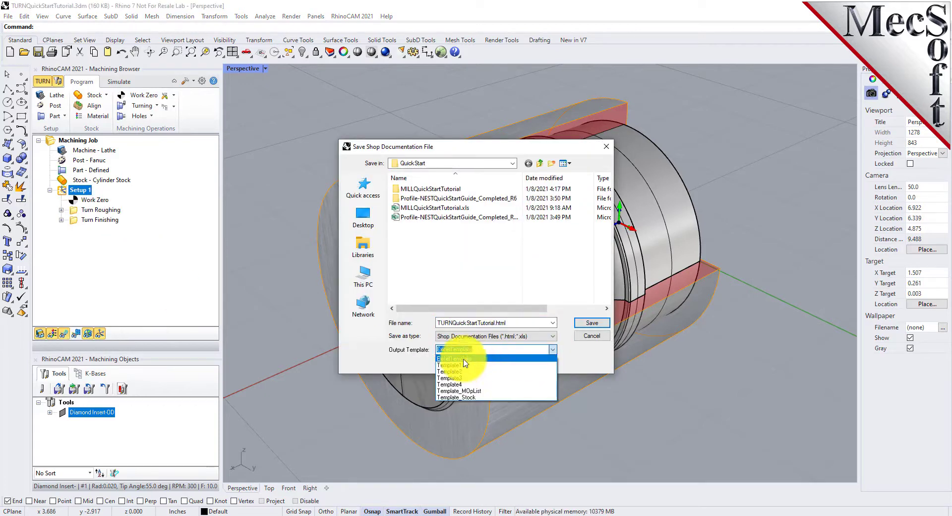
left_click(471, 359)
left_click(592, 322)
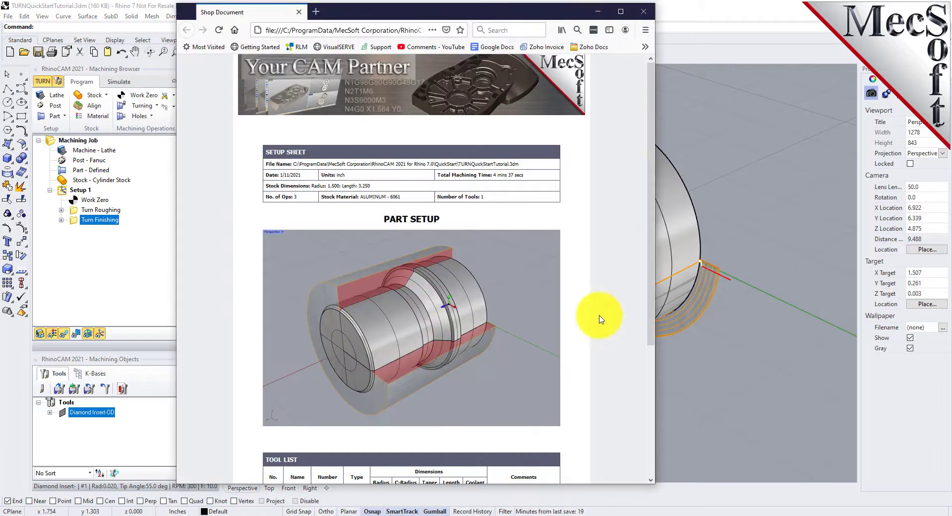
- Examine the shop document's tool list, operations list and the stock dimensions in the setup sheet
scroll(653, 84, "down", 5)
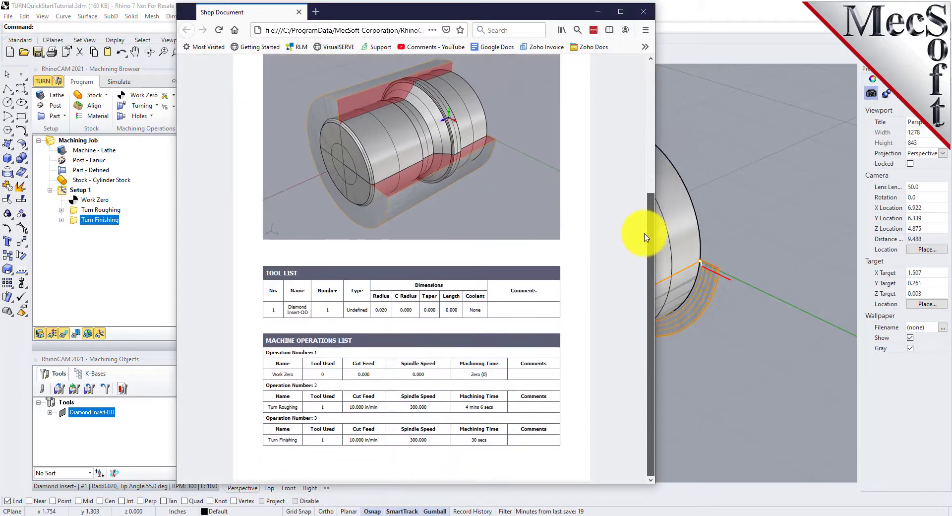
scroll(652, 218, "up", 3)
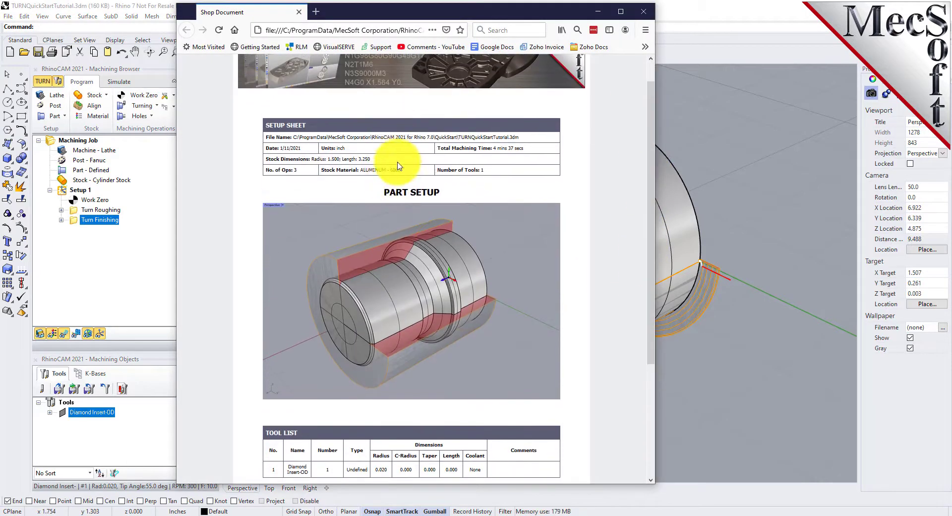
left_click_drag(378, 159, 252, 159)
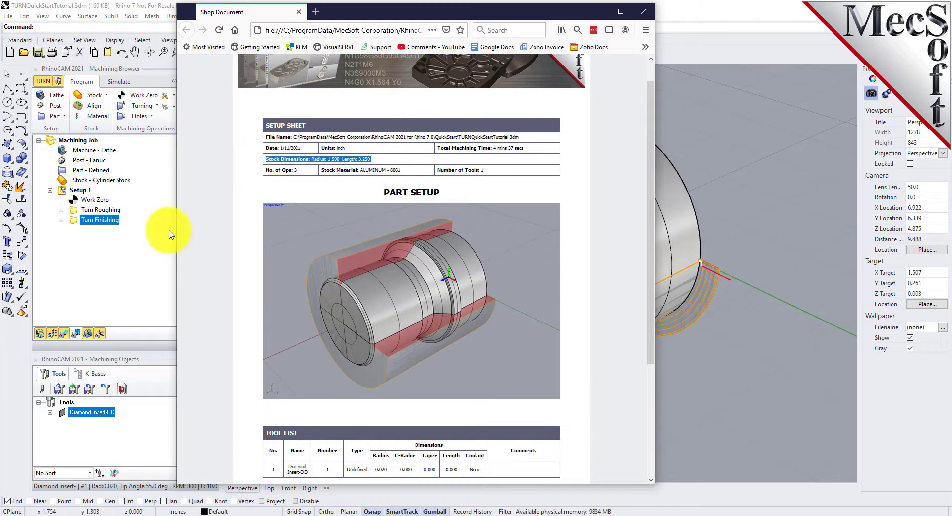